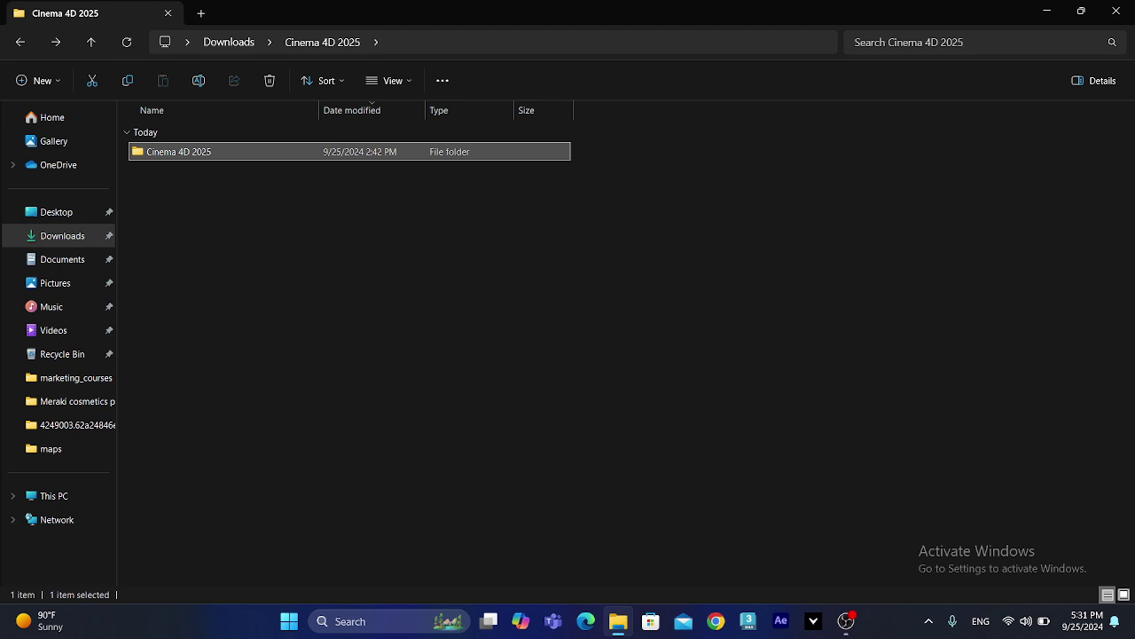
Run the Cinema4D_2025_2025.0.0_Win installer and start installing into the default directory, continuing over the existing version
key(Return)
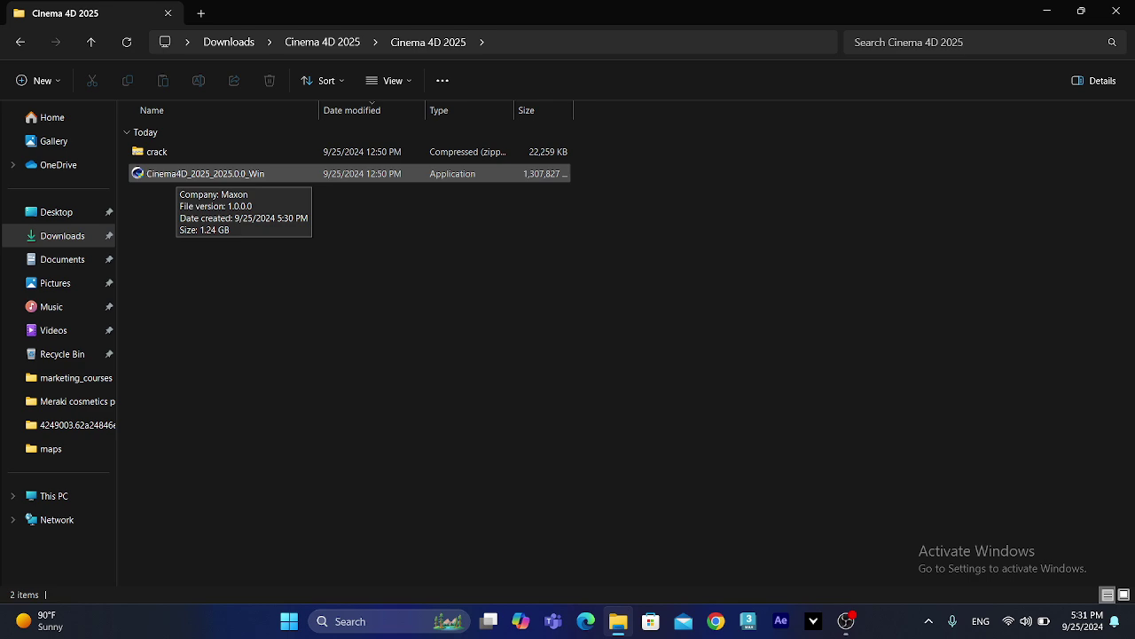
click(204, 173)
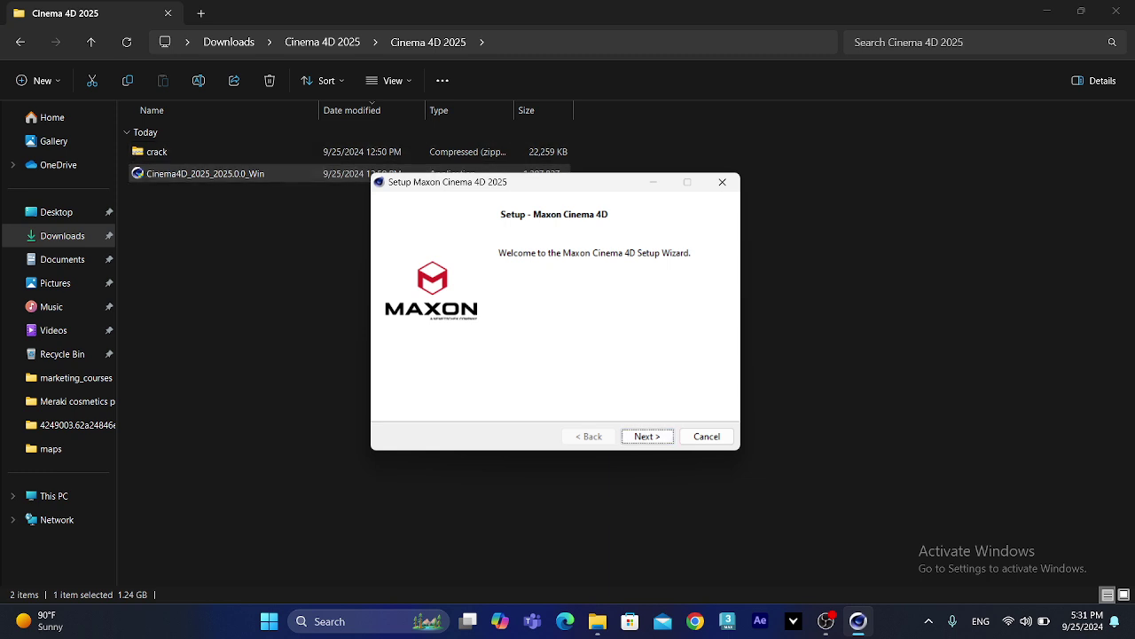
key(Return)
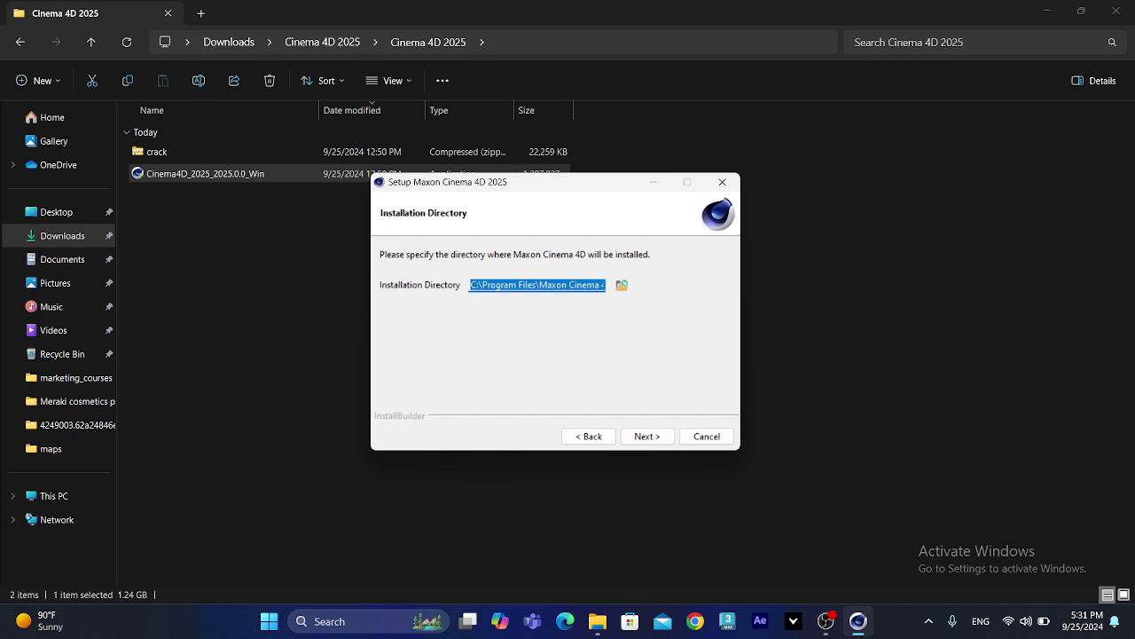
key(Return)
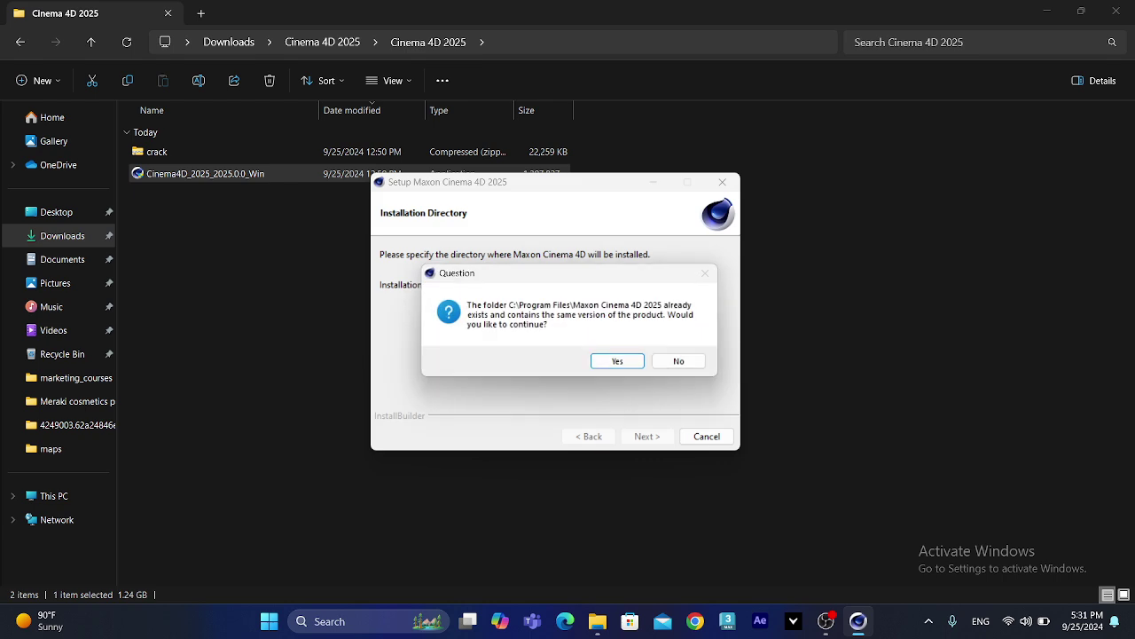
key(Return)
key(Return)
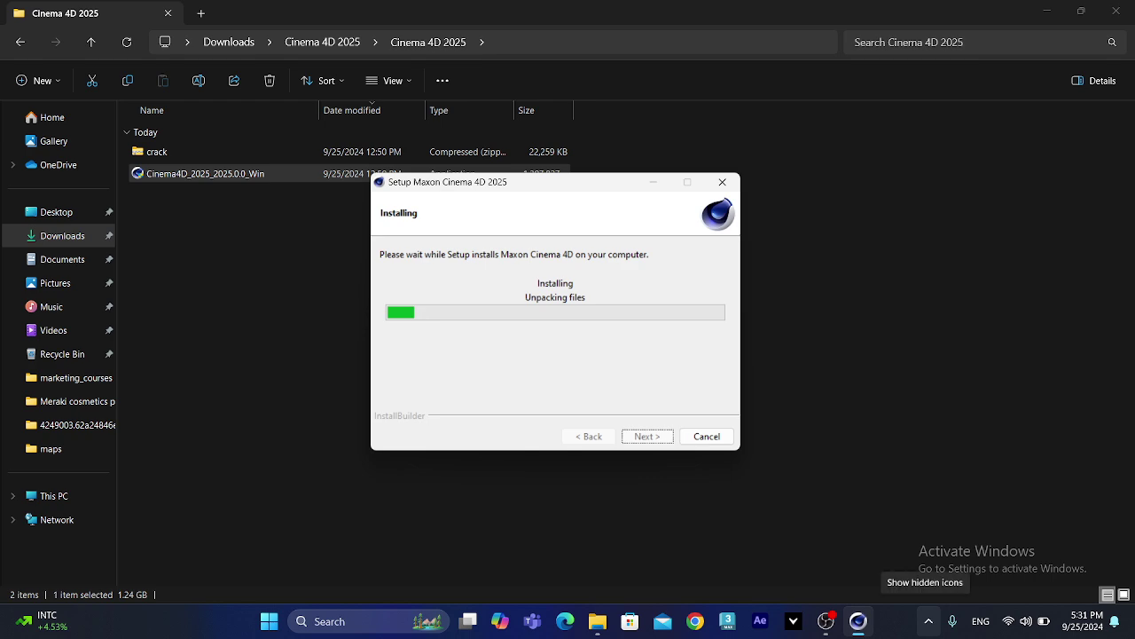
Search the Windows settings for "firew" and check Windows Defender Firewall's on/off settings per network type and its advanced security console
click(269, 621)
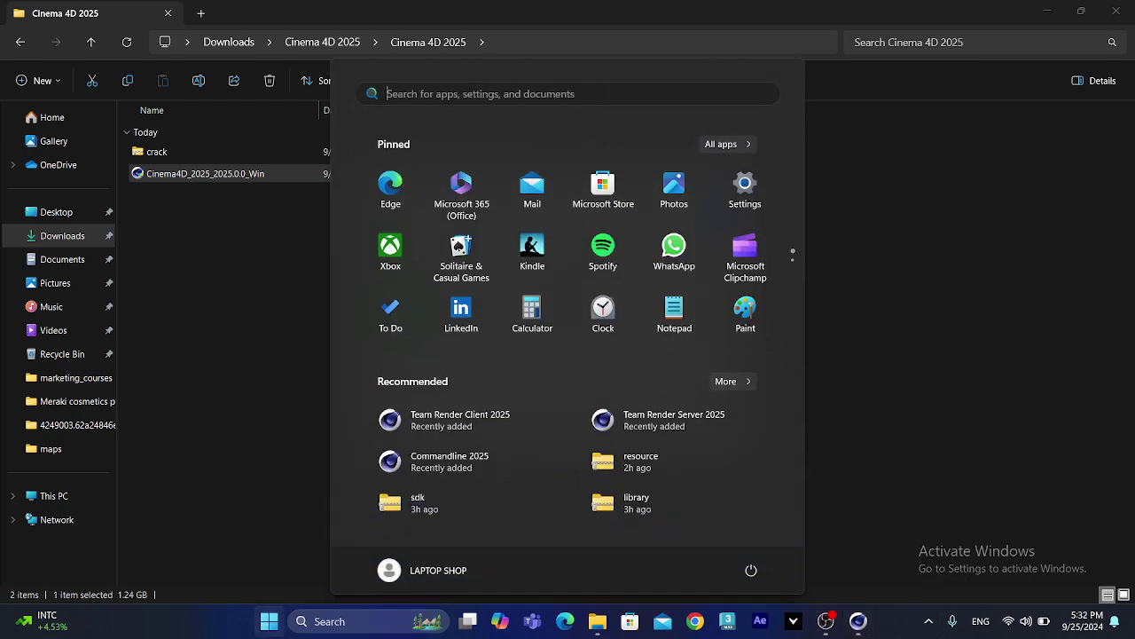
click(745, 186)
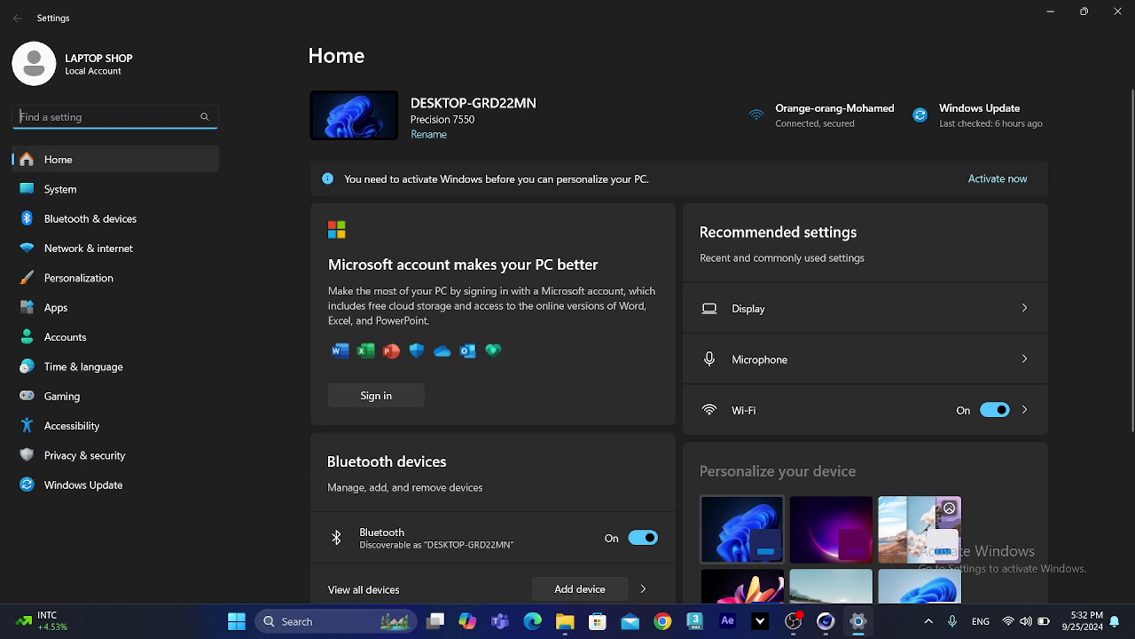
text(fire)
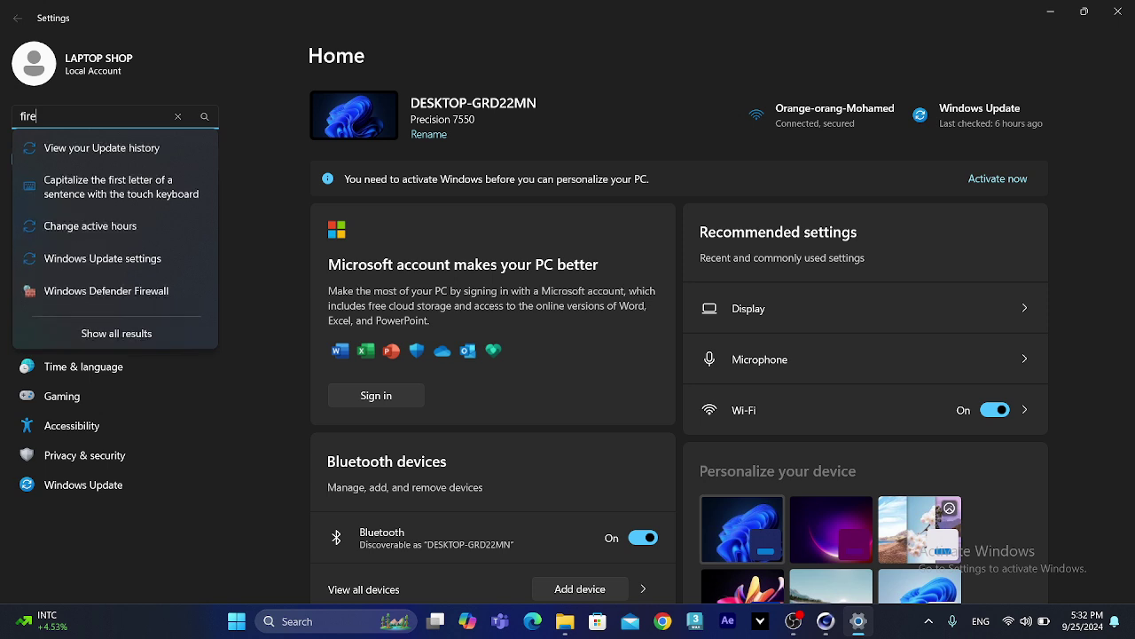
text(w)
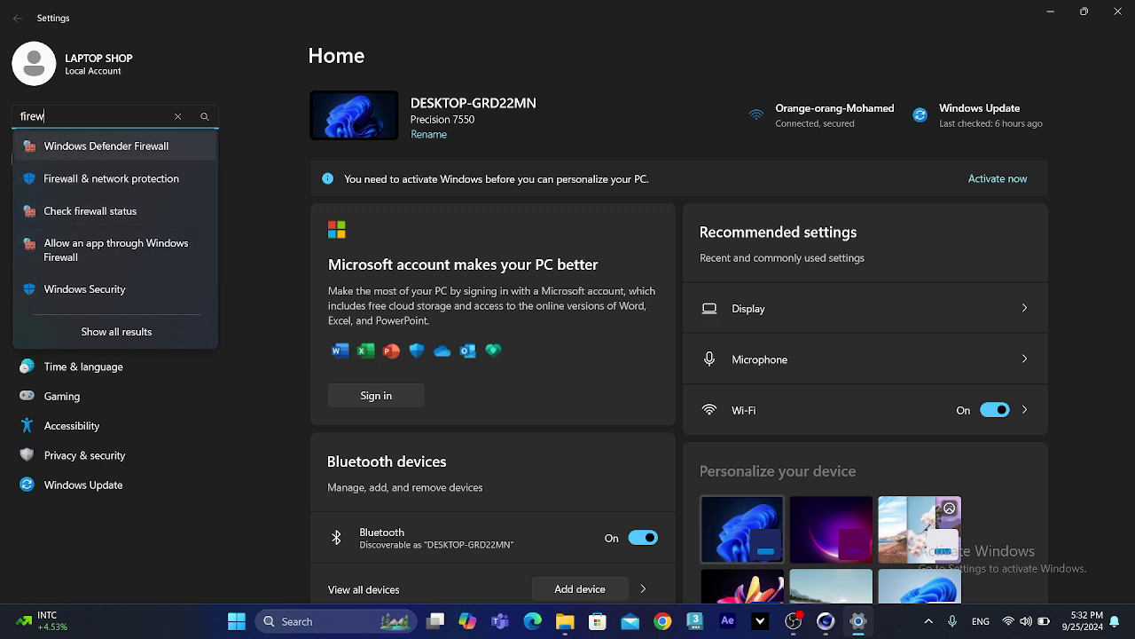
click(107, 146)
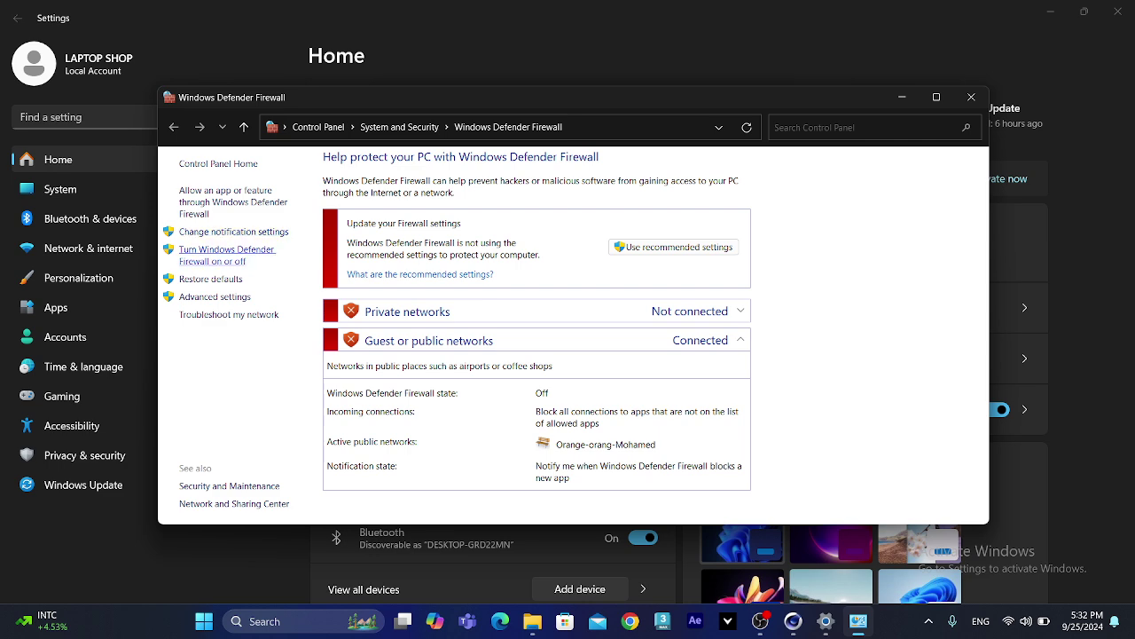
click(226, 251)
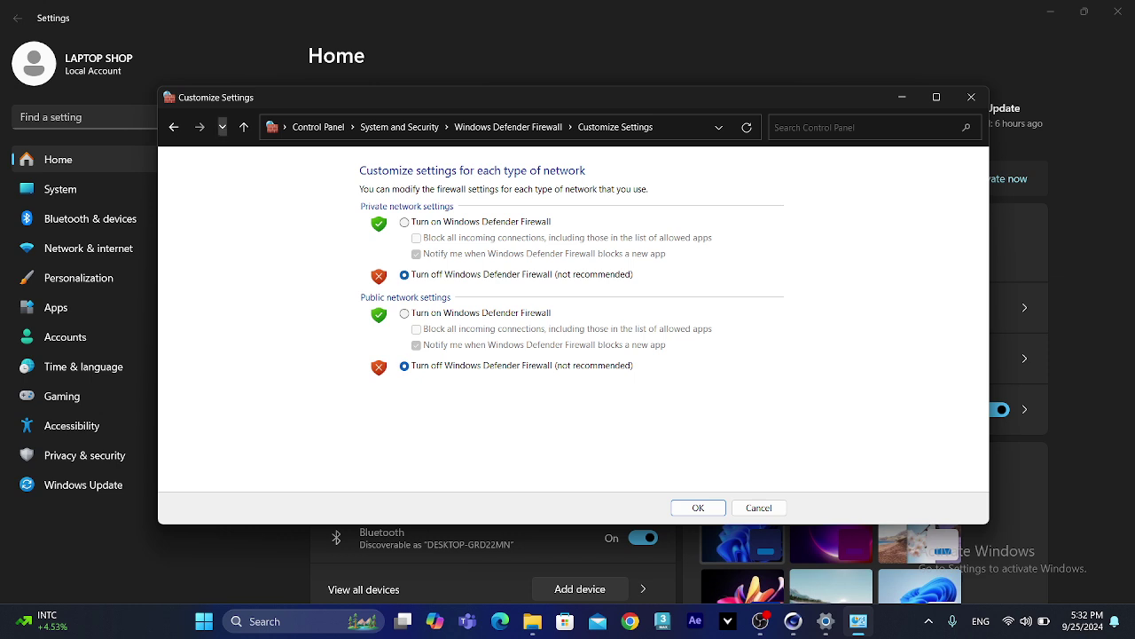
click(173, 127)
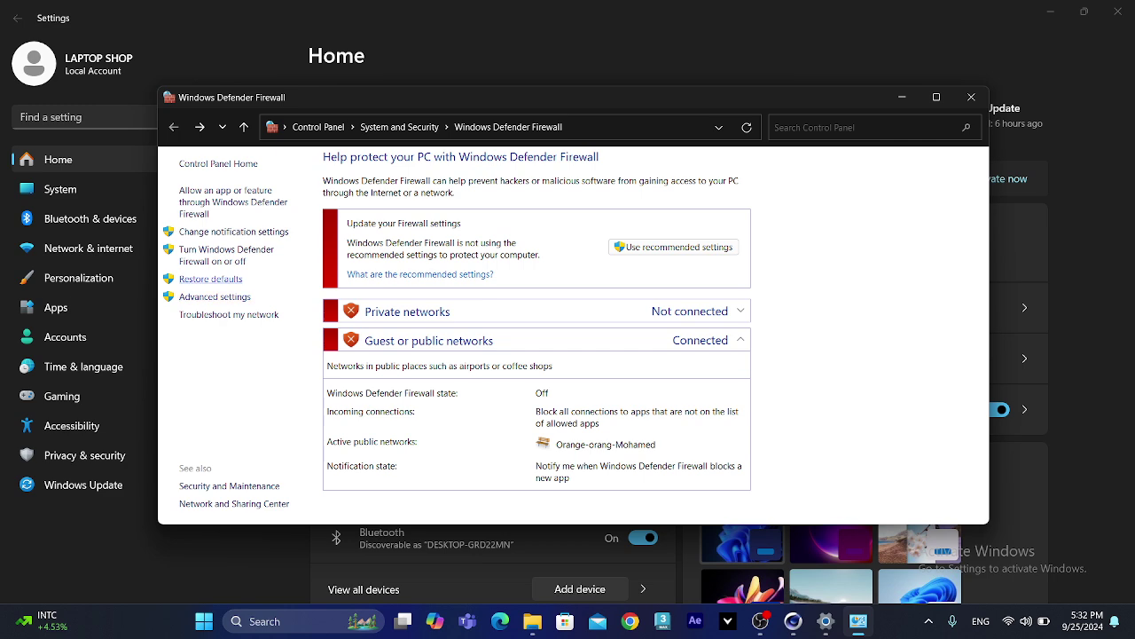
click(215, 296)
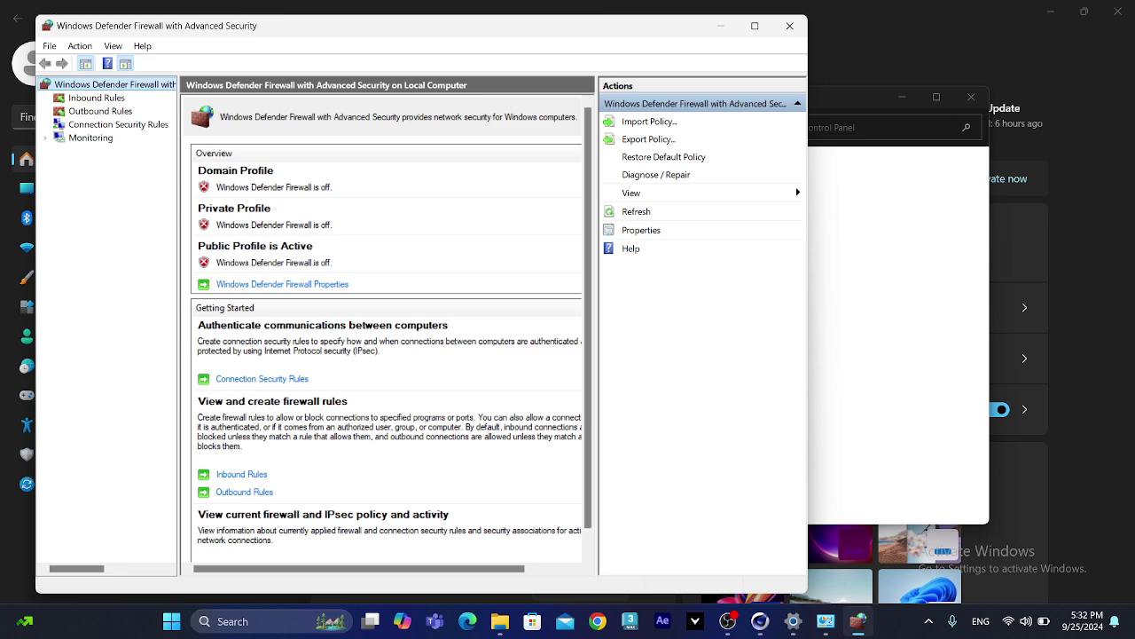
click(790, 25)
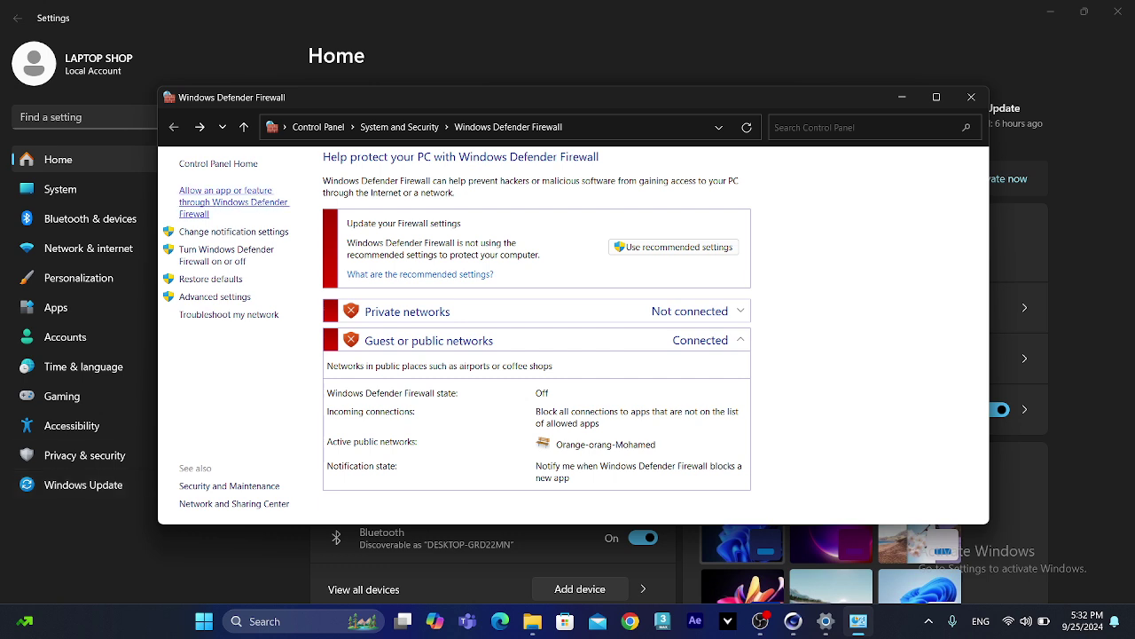
Review the list of apps allowed through Windows Defender Firewall, then close the firewall window
click(229, 196)
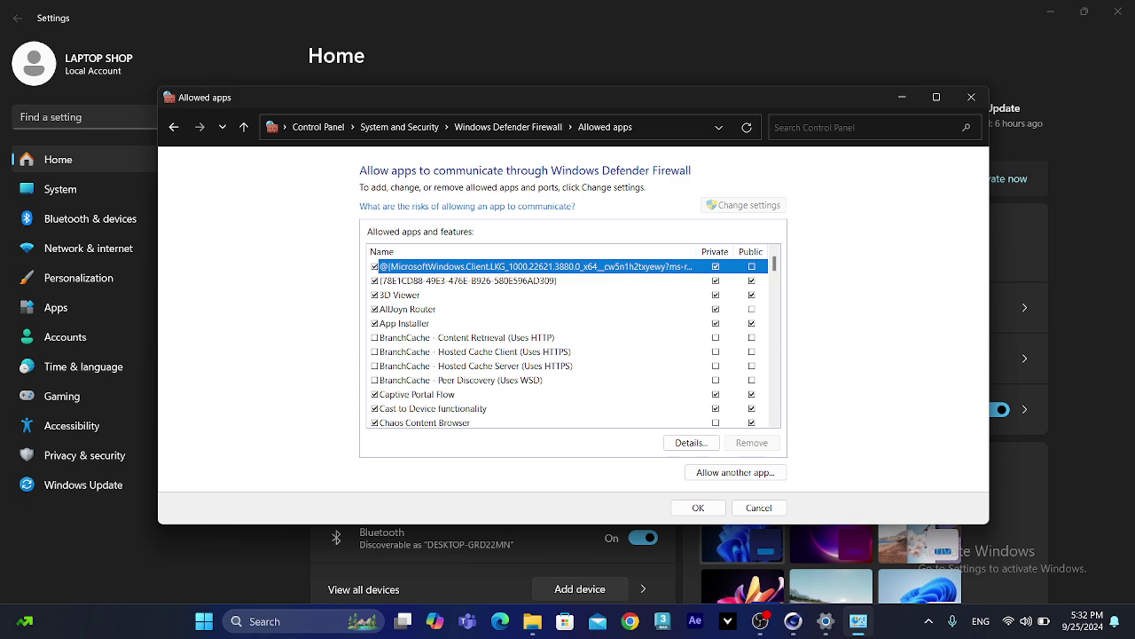
scroll(568, 346, down, 2)
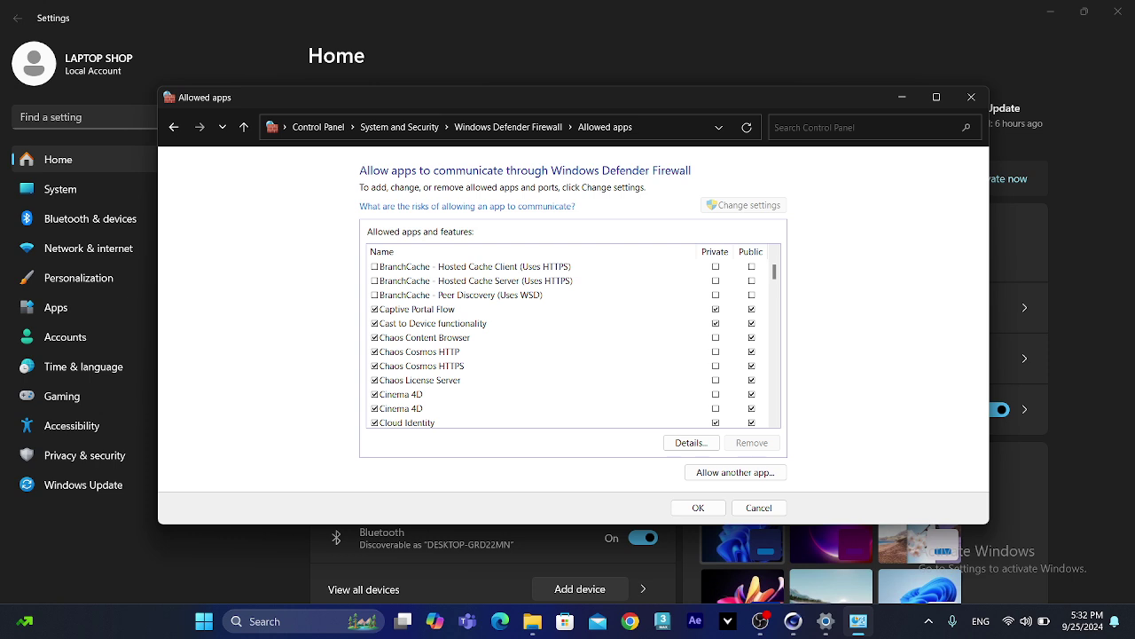
scroll(573, 344, down, 7)
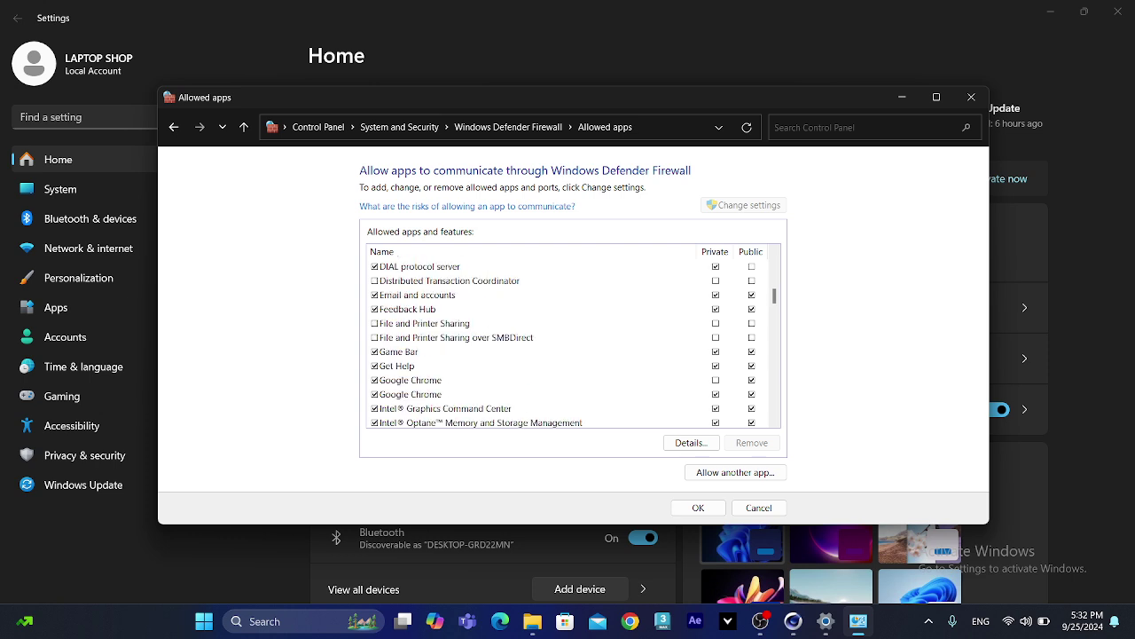
scroll(573, 344, down, 8)
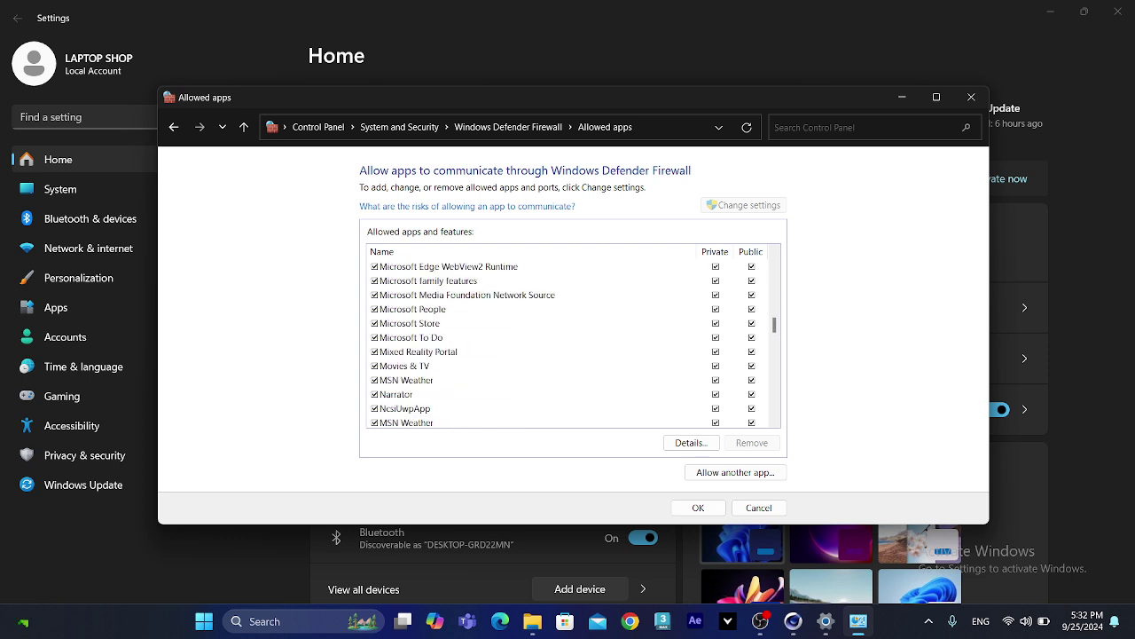
scroll(573, 345, down, 4)
scroll(573, 345, up, 17)
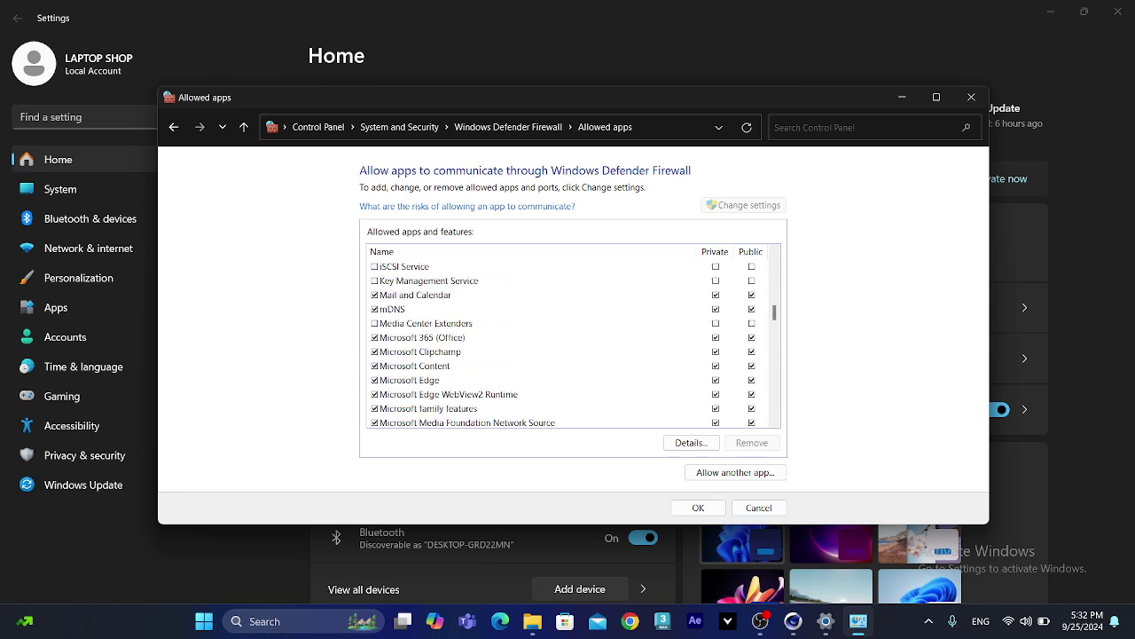
scroll(573, 345, up, 3)
click(532, 266)
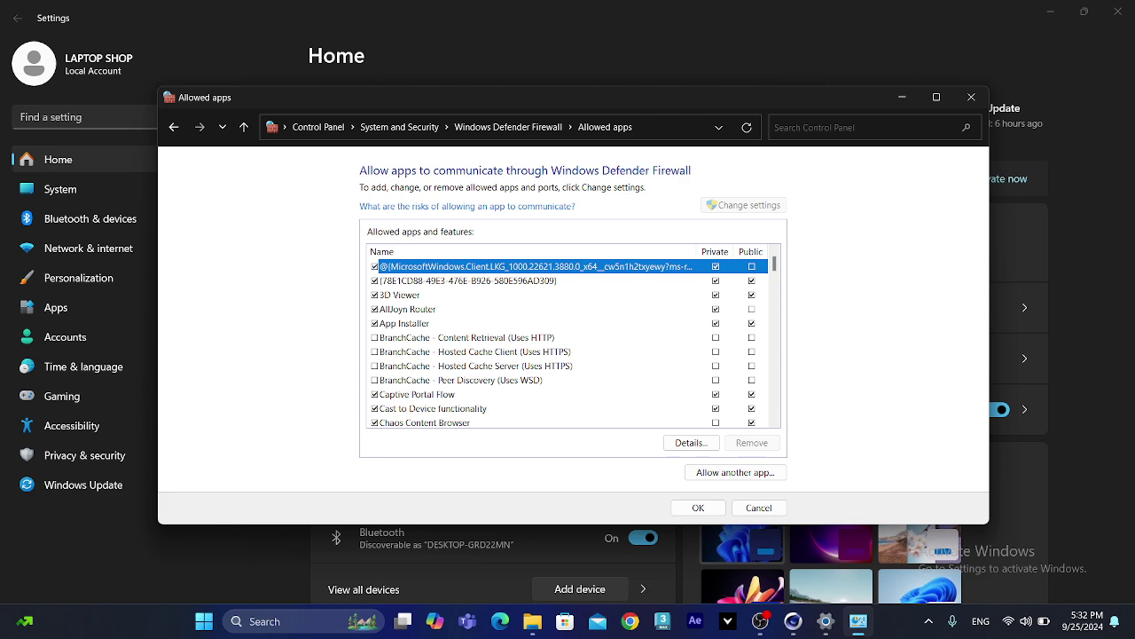
click(971, 97)
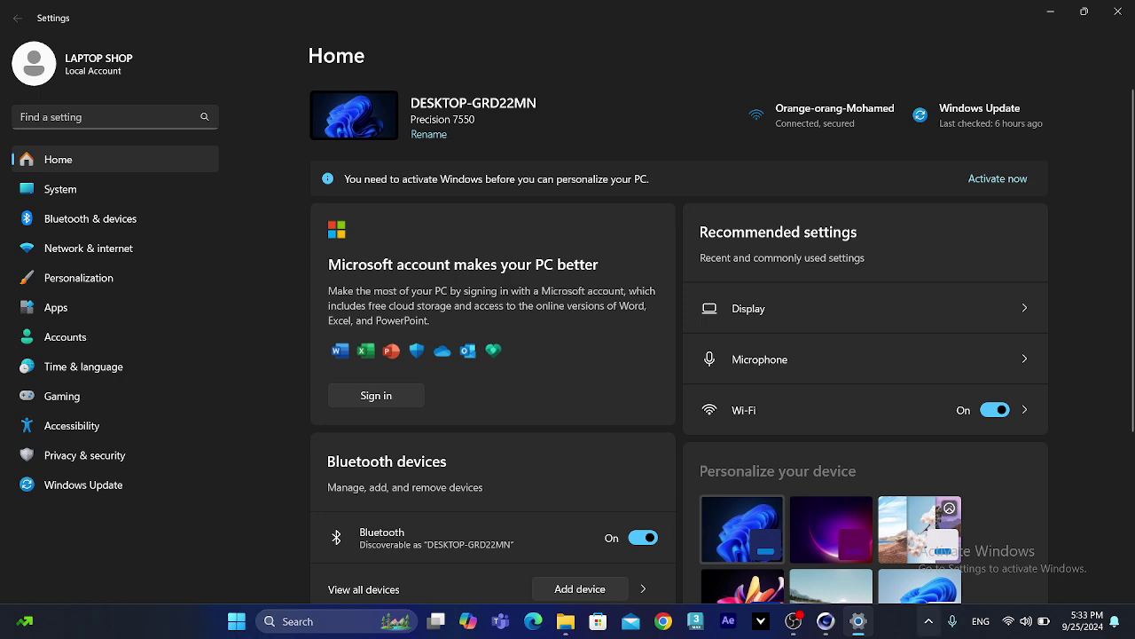
Minimize Settings, finish the Cinema 4D setup with the launch option enabled, and quit the License Manager
click(929, 621)
click(929, 621)
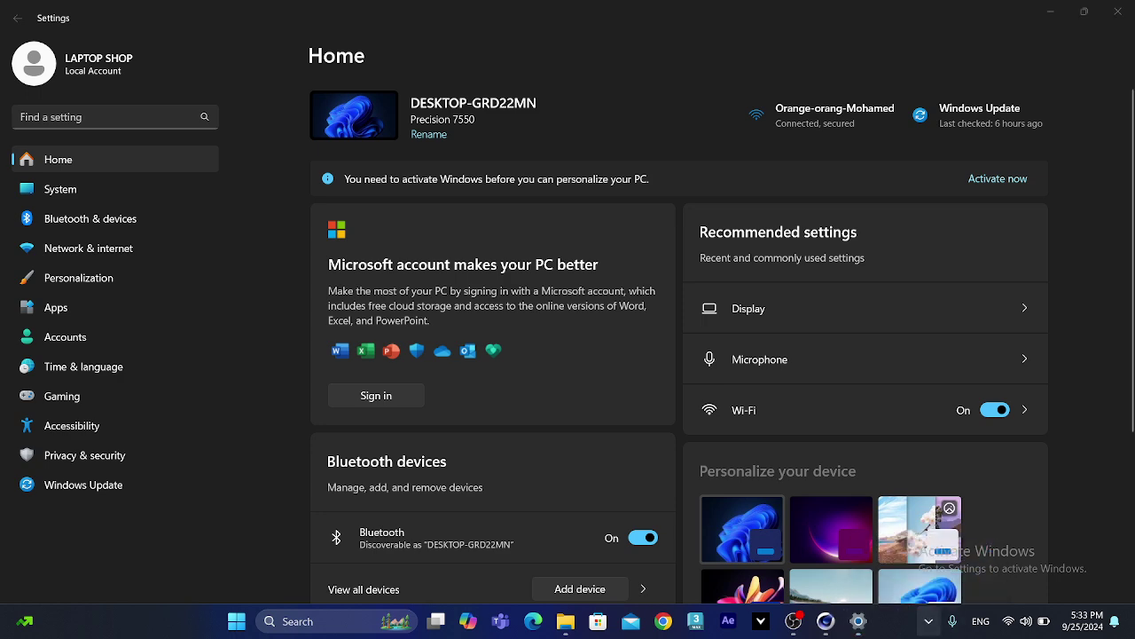
click(1050, 11)
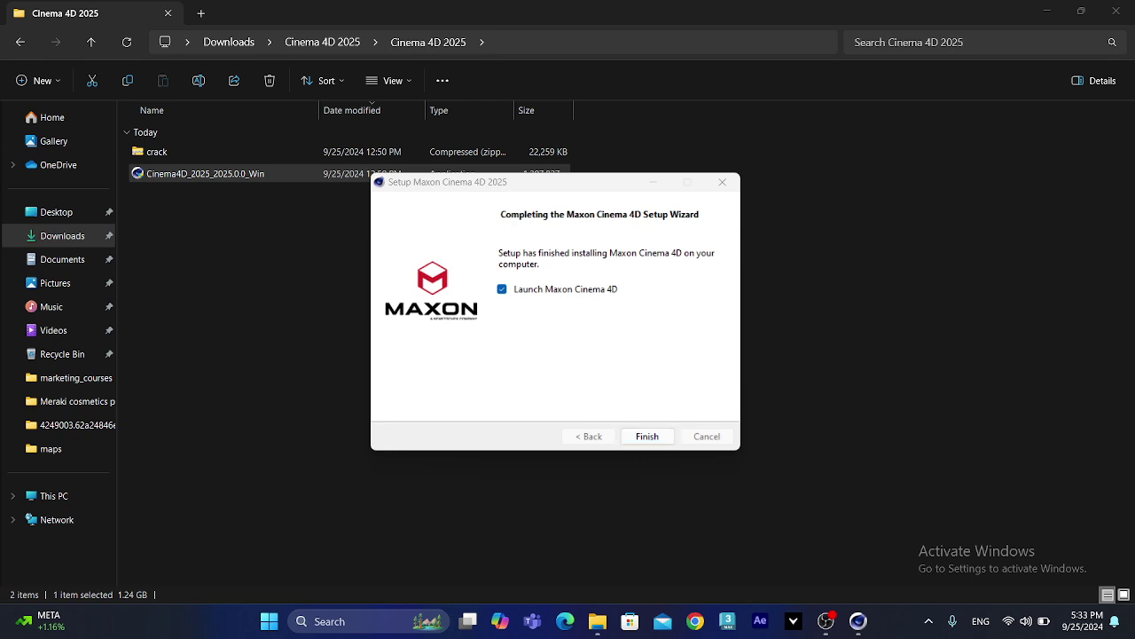
click(647, 435)
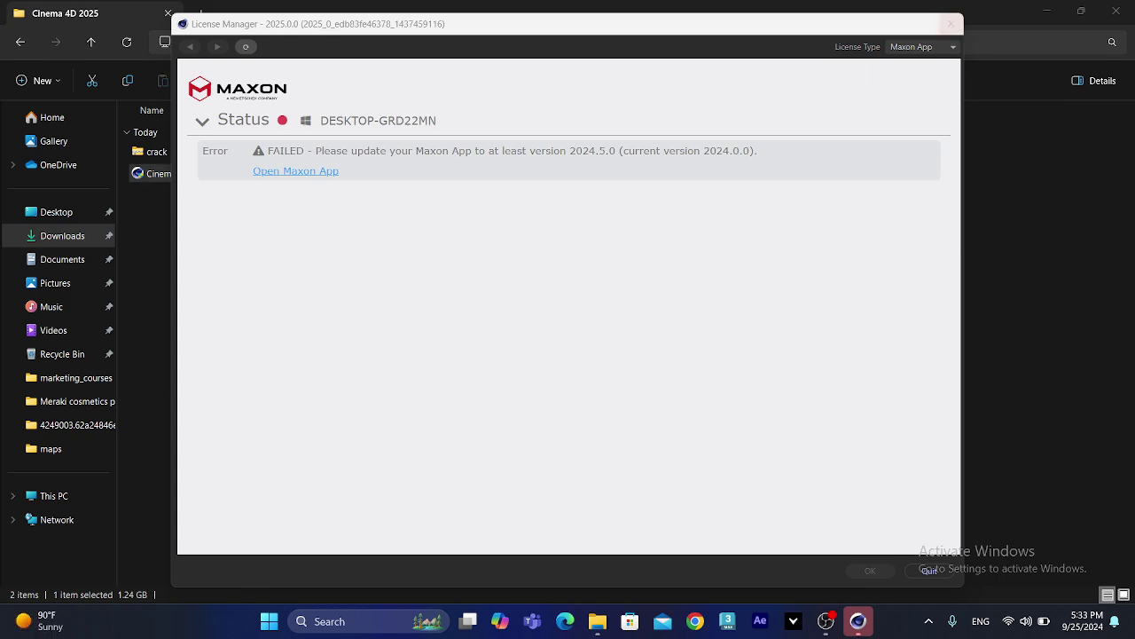
click(928, 571)
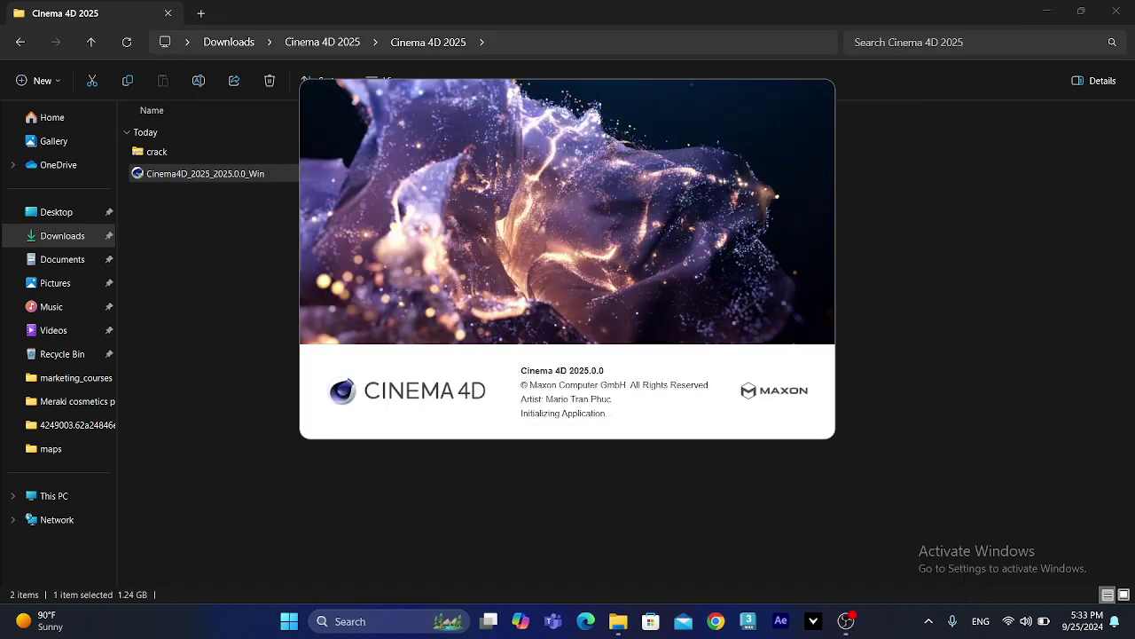
Open the readme text file inside the crack archive, read its instructions, and move its window clear of the folder list
key(Up)
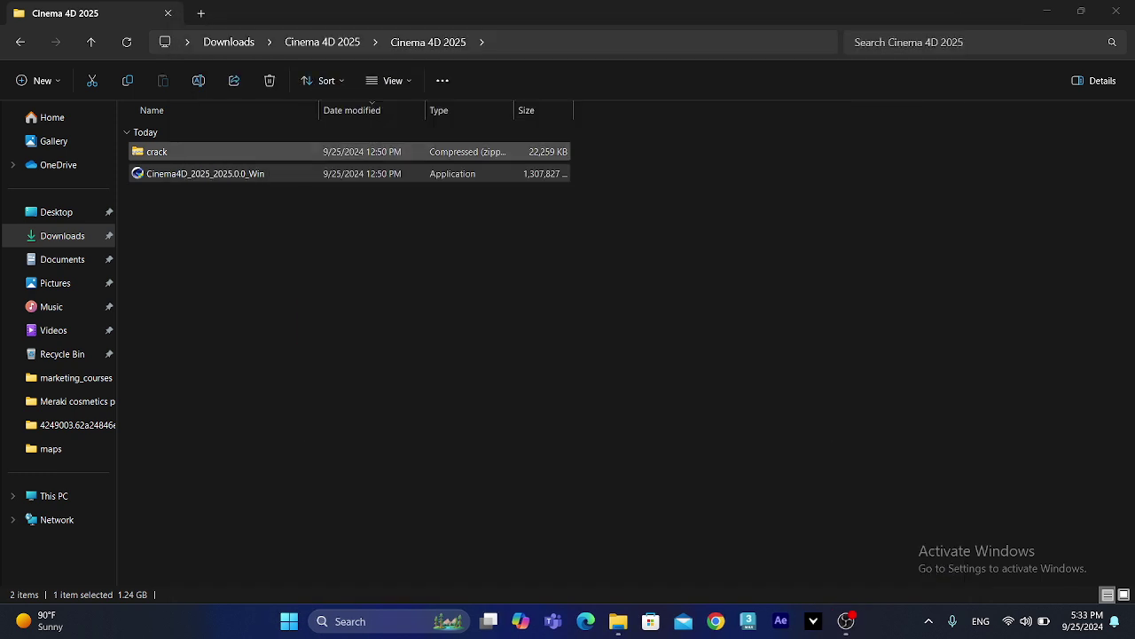
key(Return)
click(161, 178)
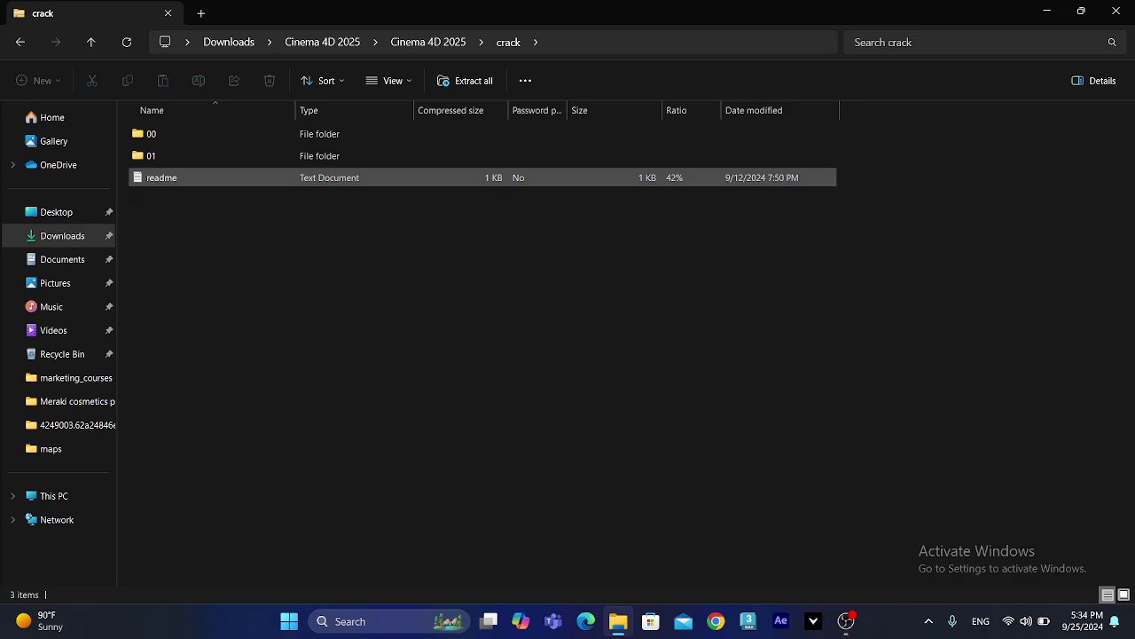
key(Return)
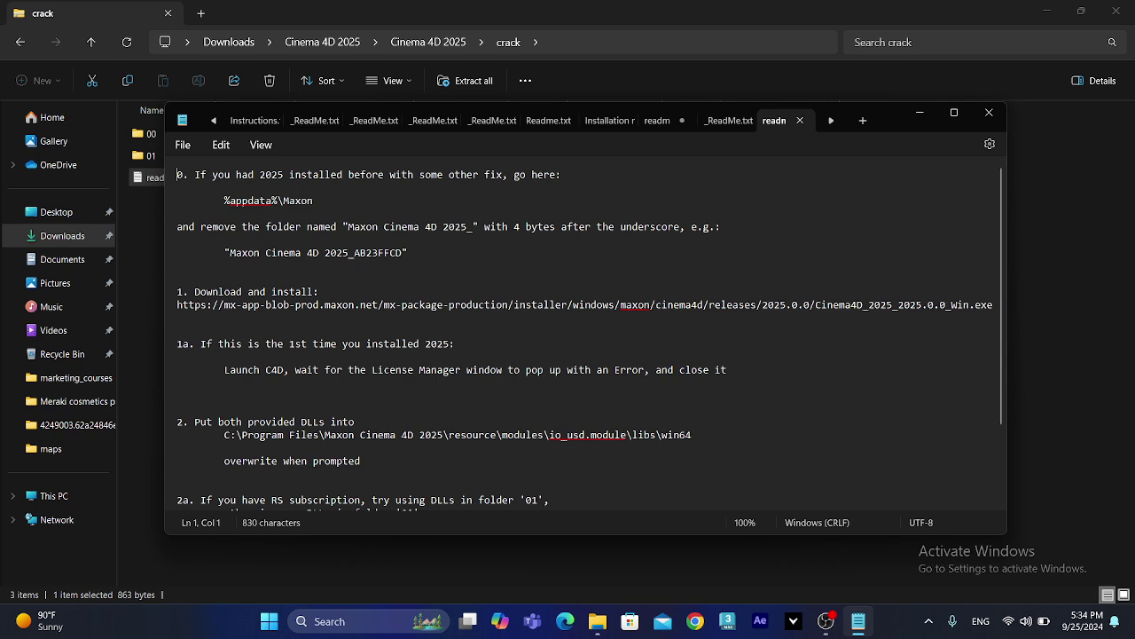
scroll(590, 337, down, 2)
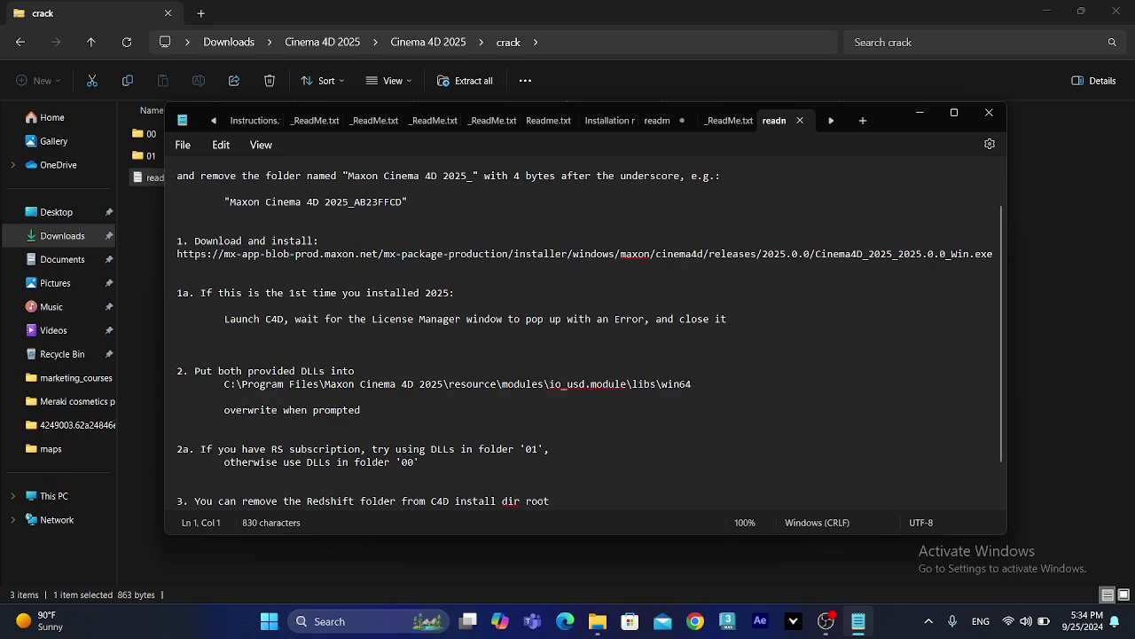
drag(887, 120, 951, 156)
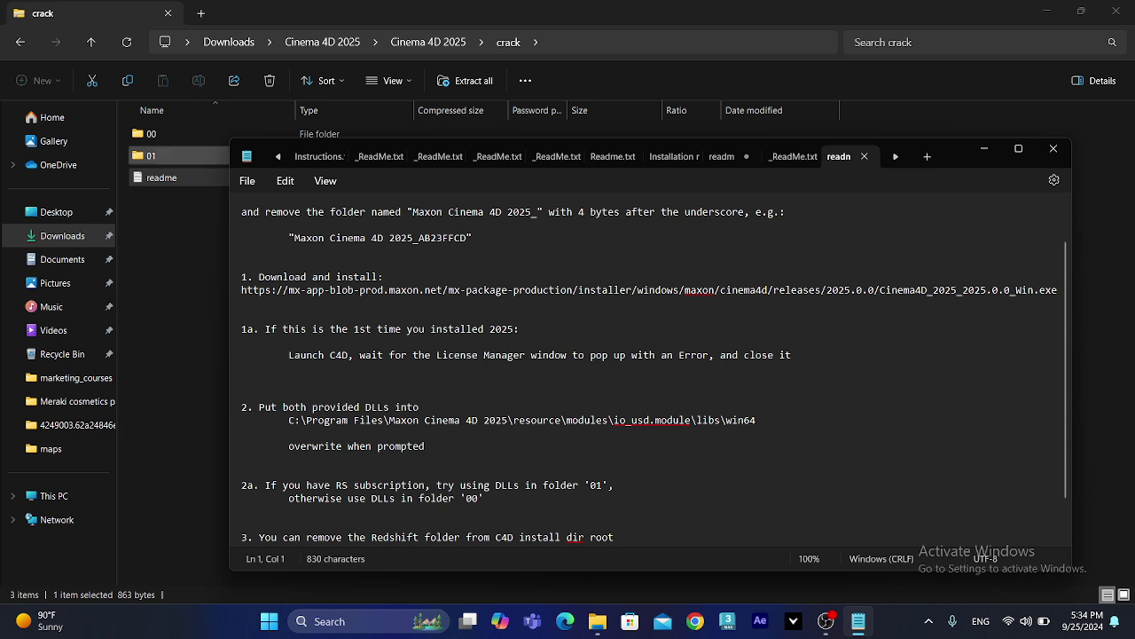
Copy tbb.dll and xzlib0.dll from folder 00 of the archive
double_click(151, 133)
drag(156, 165, 155, 133)
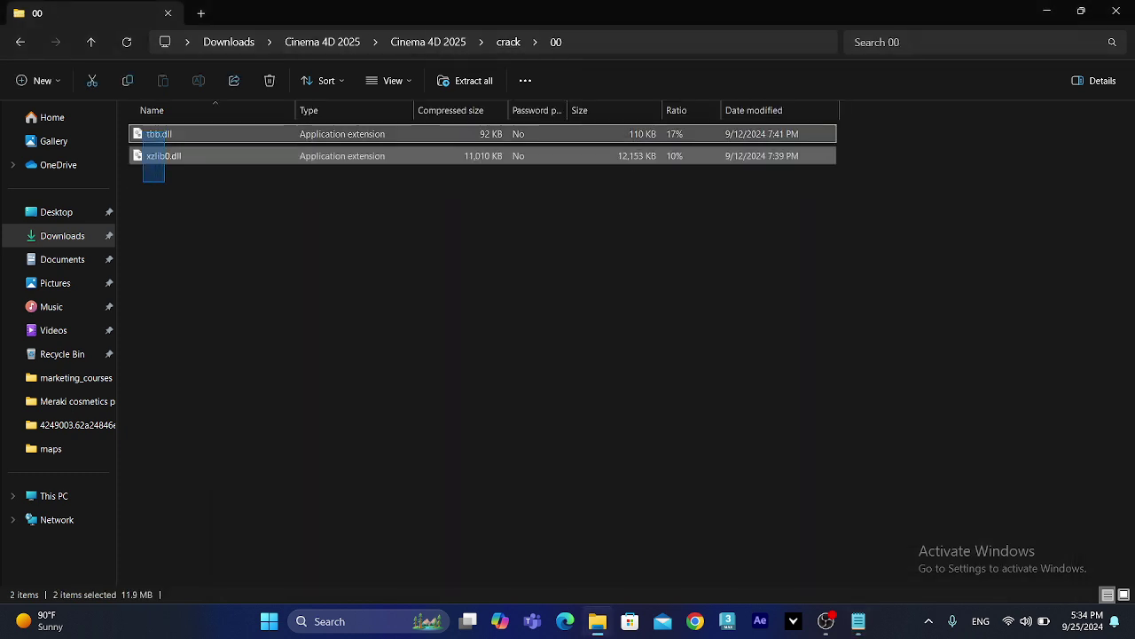
right_click(174, 135)
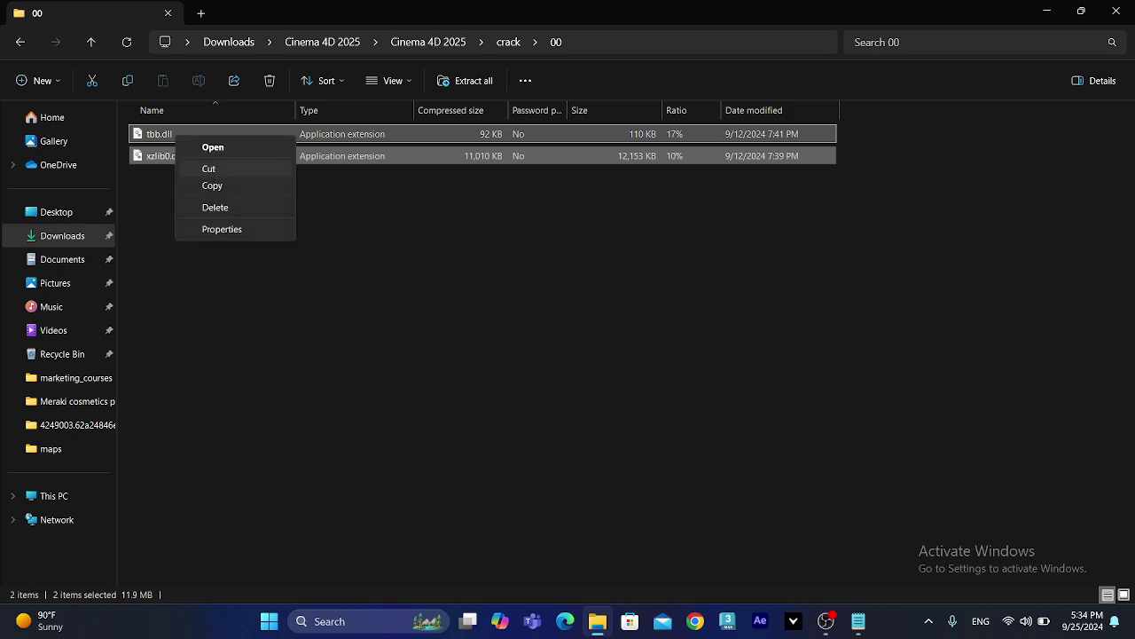
click(212, 186)
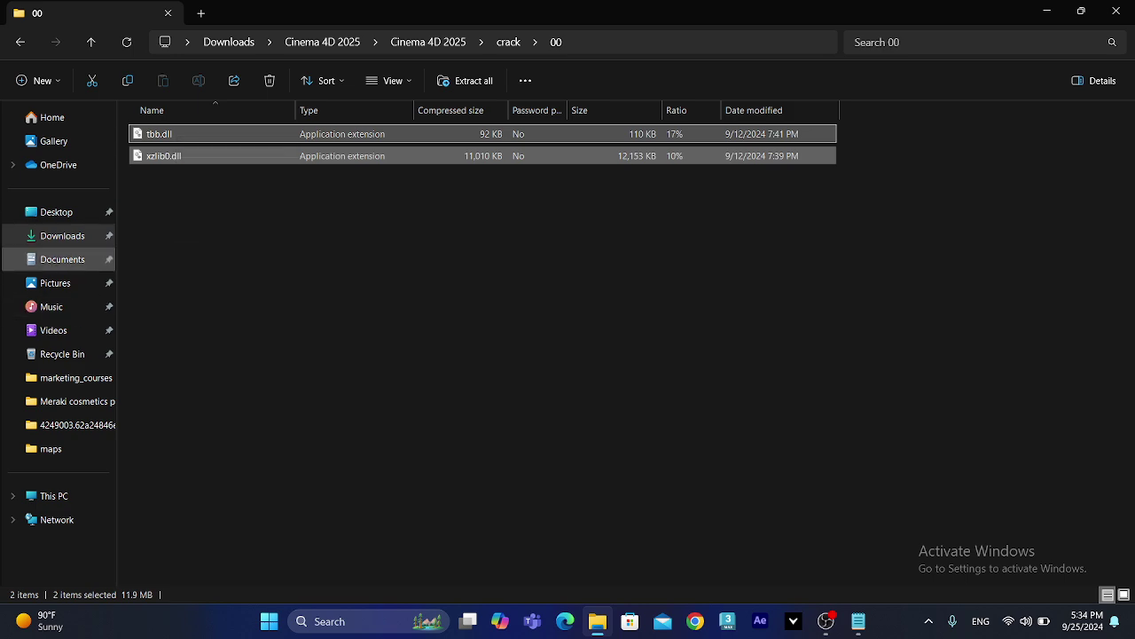
Open the Maxon Cinema 4D 2025 folder in Program Files on drive C, checking the target path in the readme
click(53, 496)
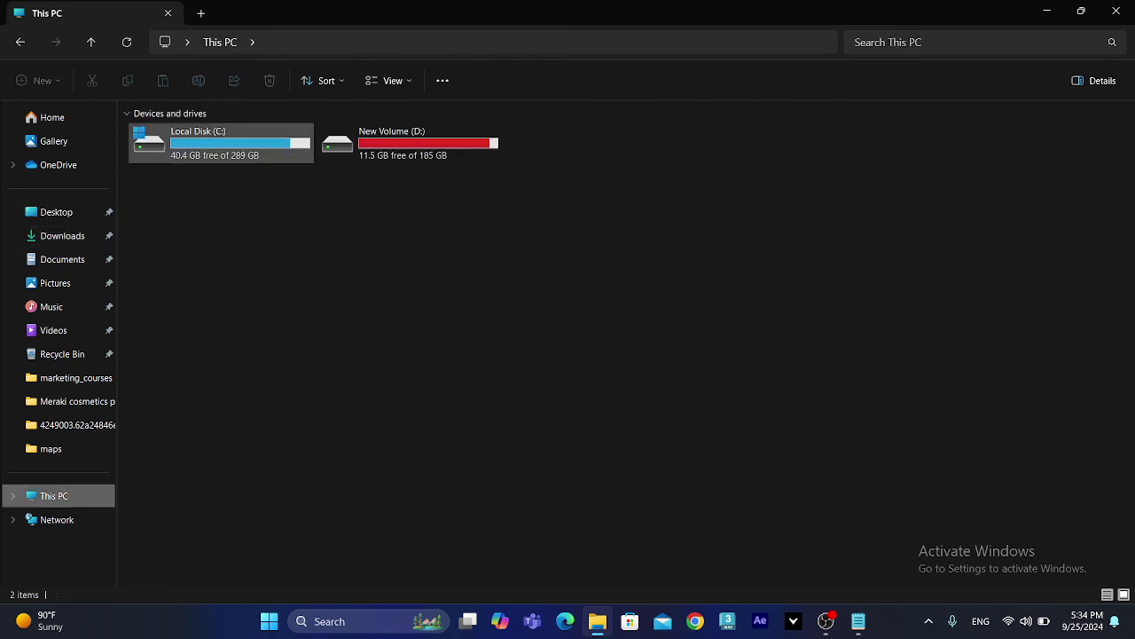
double_click(222, 142)
click(859, 621)
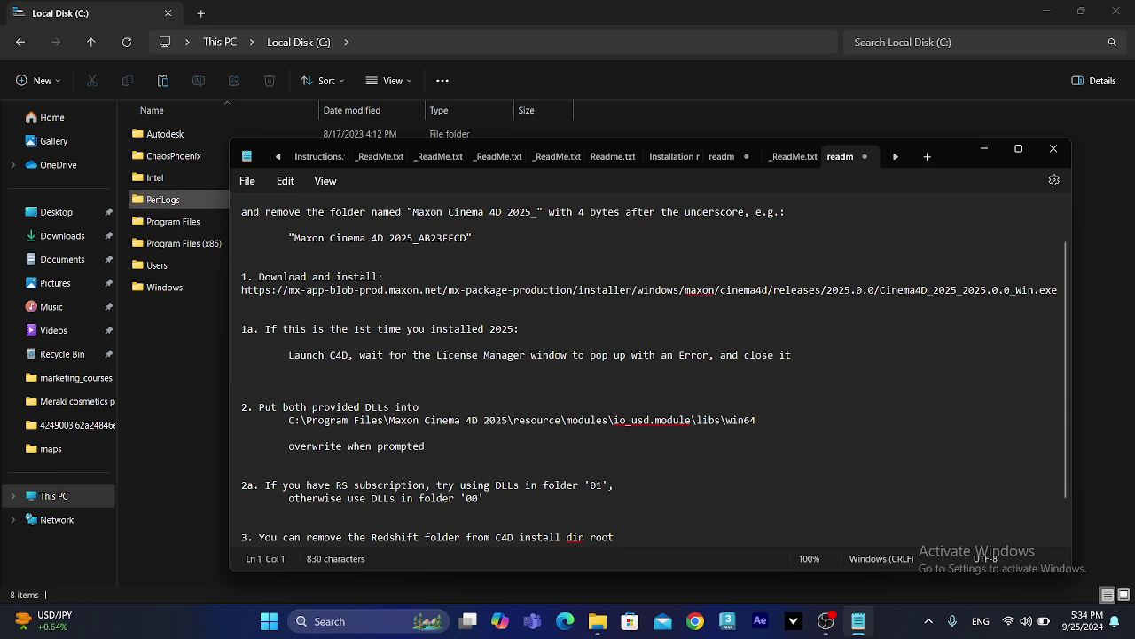
drag(959, 150, 1009, 142)
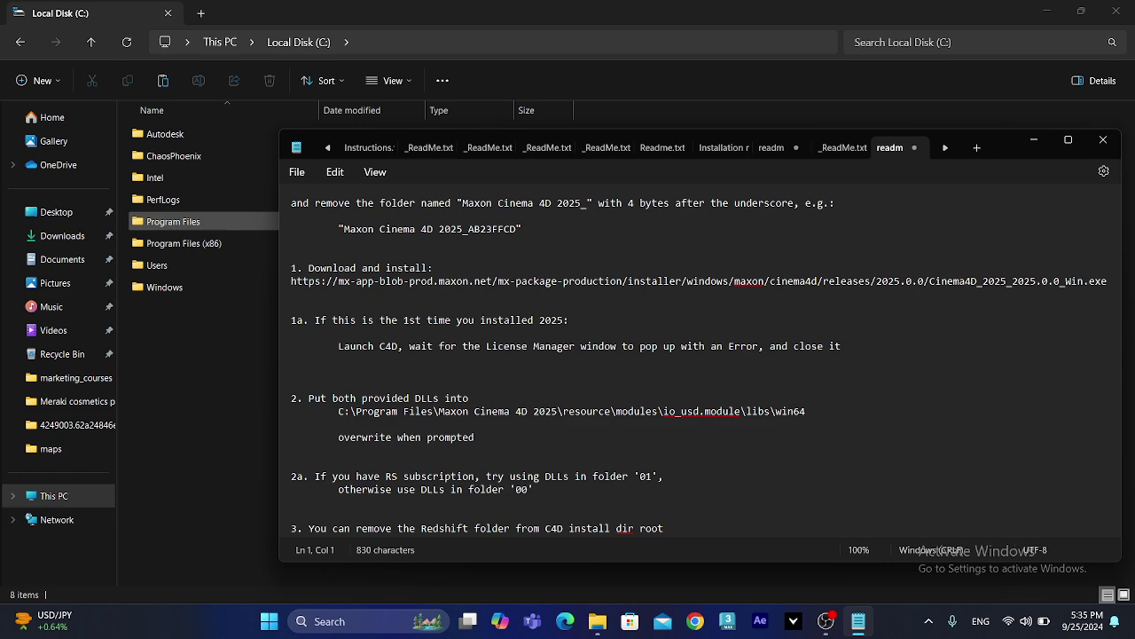
double_click(173, 221)
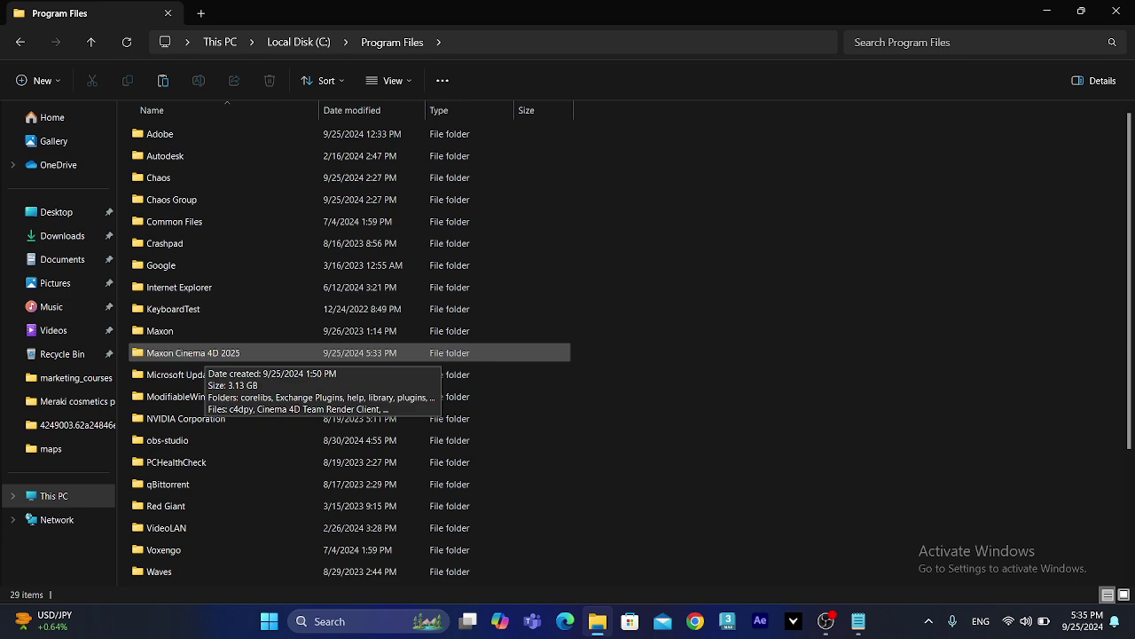
double_click(200, 353)
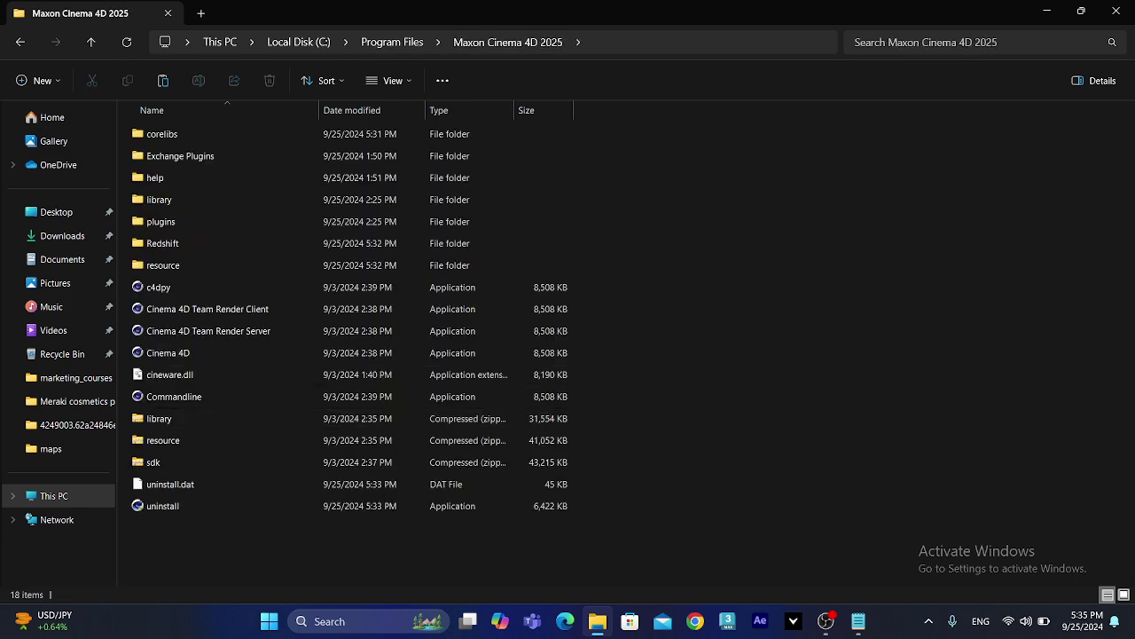
Follow the readme path into resource\modules\io_usd.module\libs\win64 inside the Cinema 4D folder
click(858, 621)
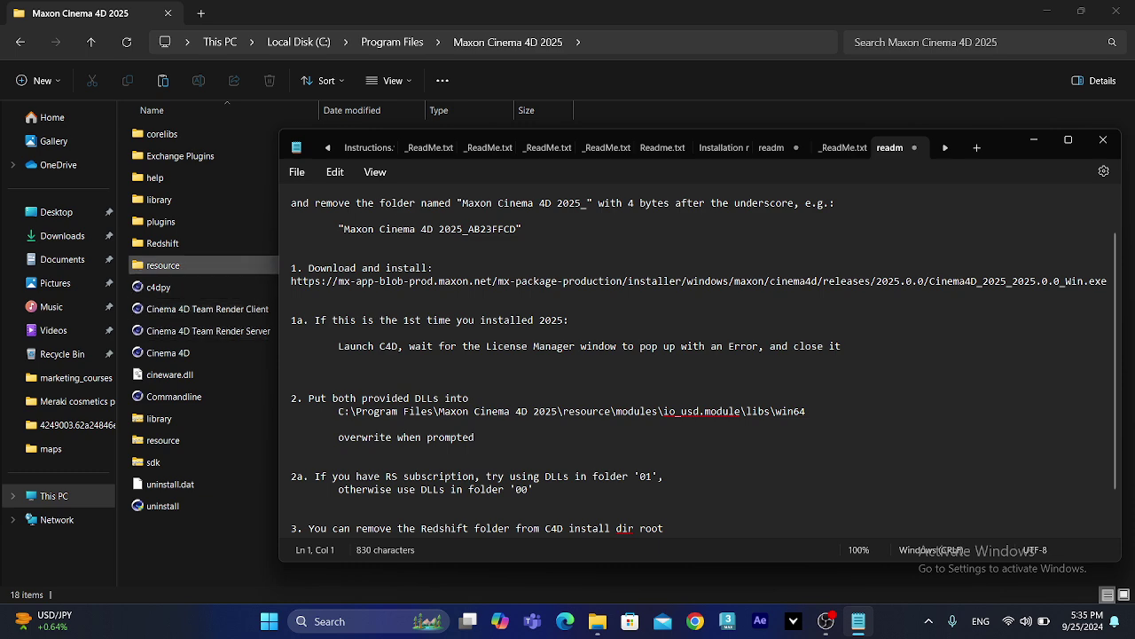
click(163, 264)
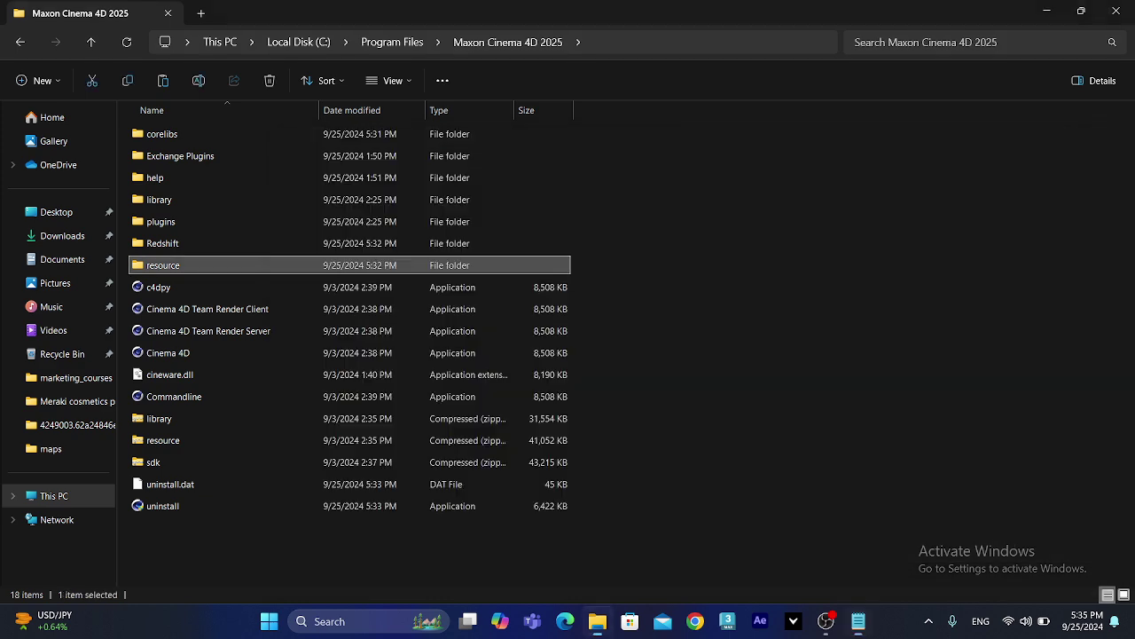
double_click(164, 264)
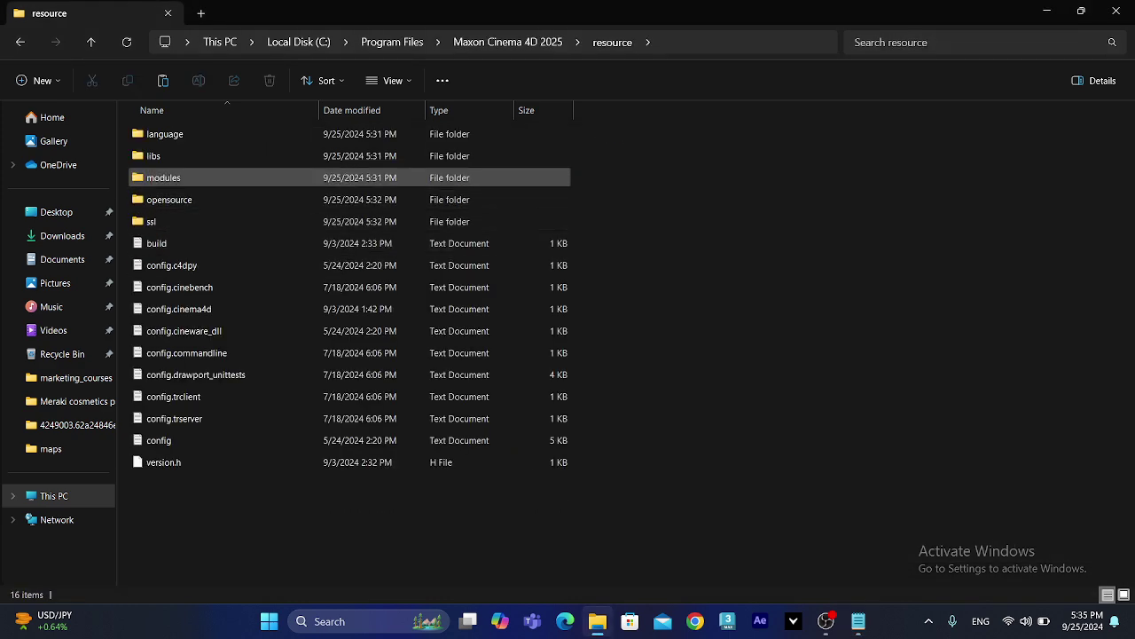
double_click(164, 178)
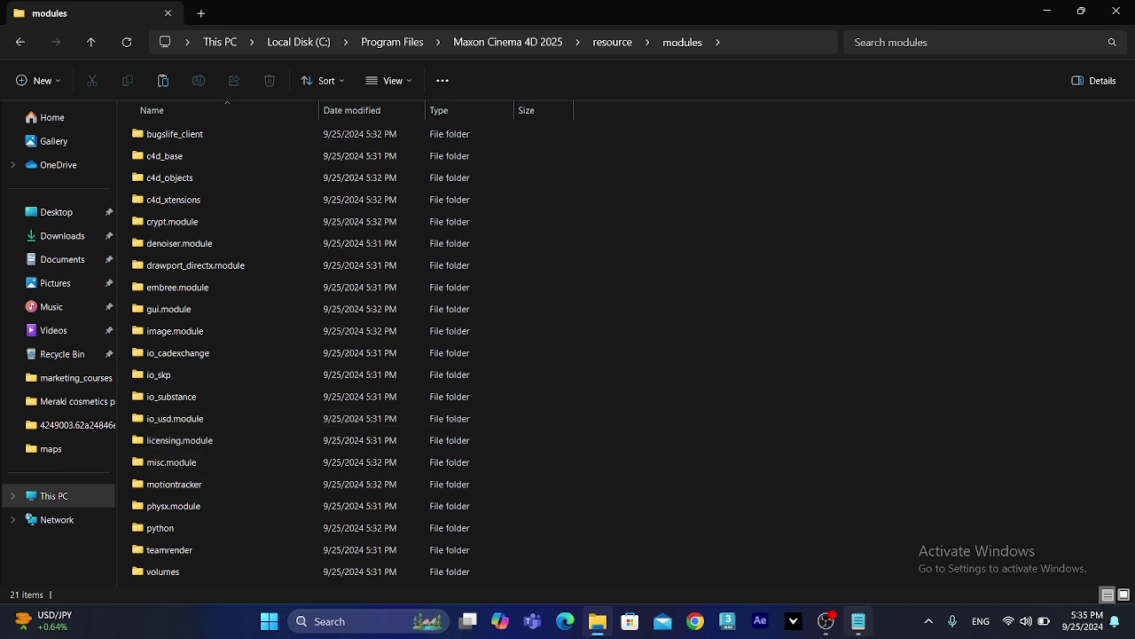
click(858, 621)
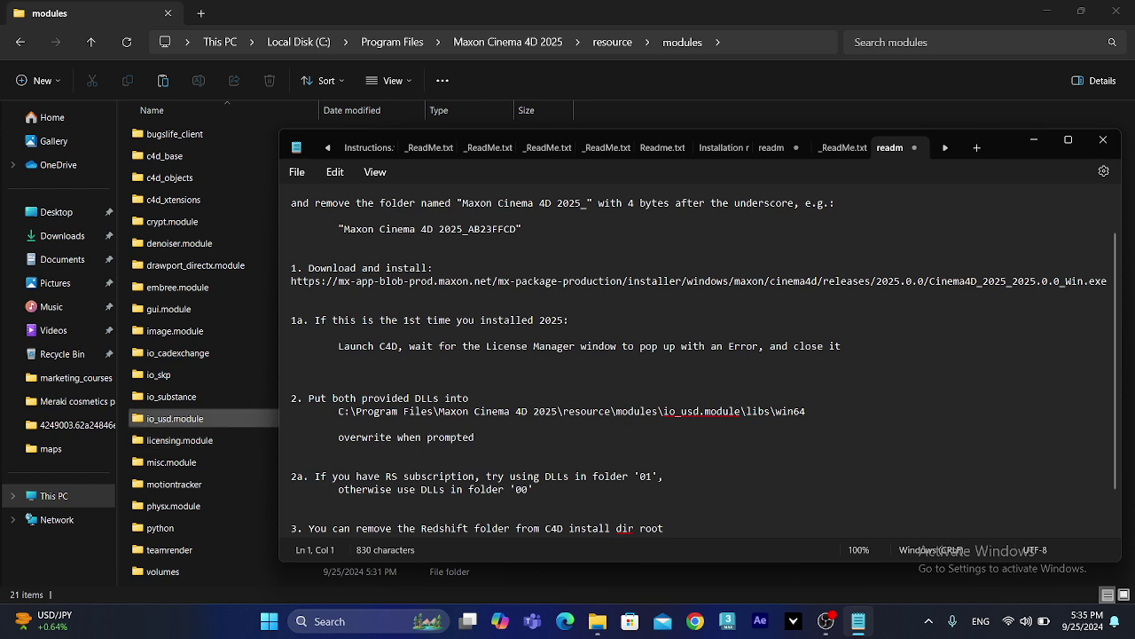
double_click(175, 418)
double_click(154, 134)
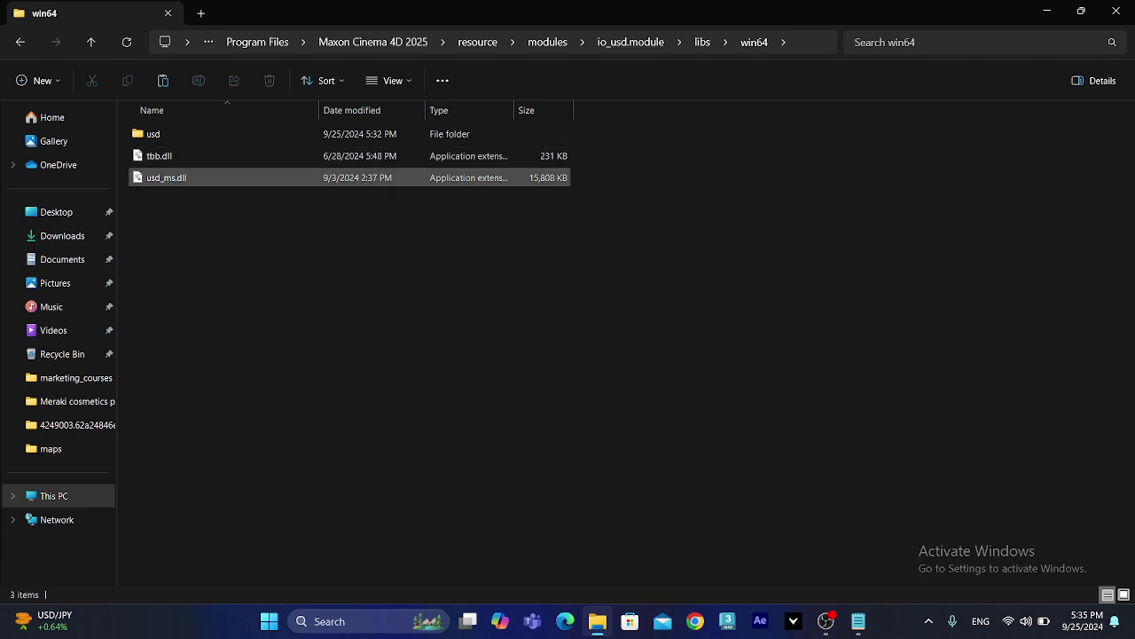
Paste the two copied DLLs into the win64 folder, replacing the existing tbb.dll and granting administrator permission
right_click(186, 200)
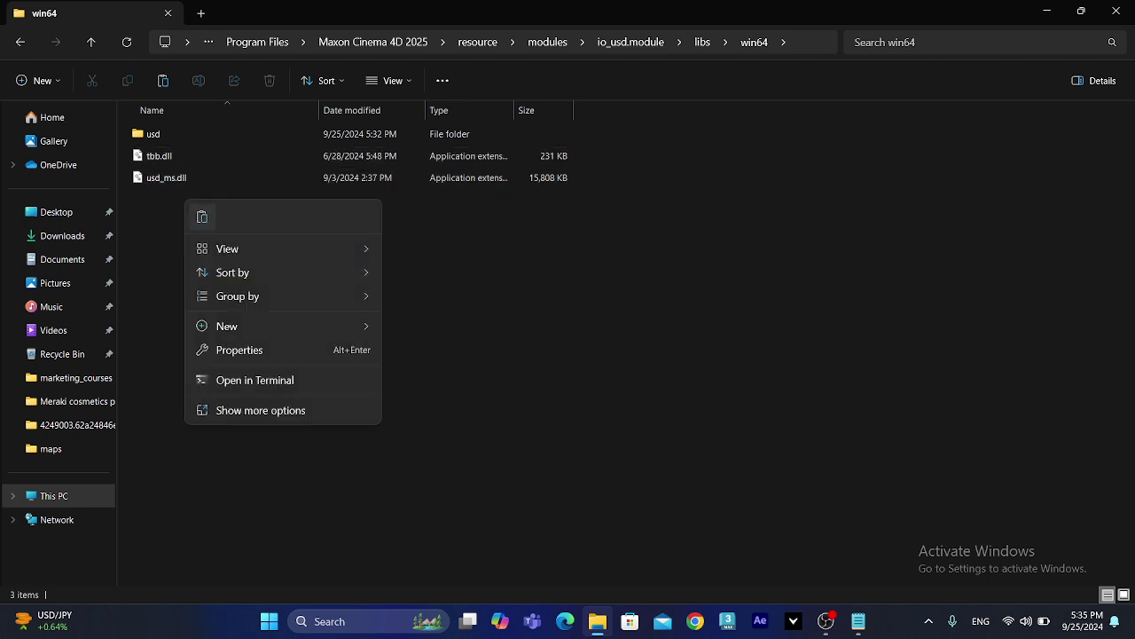
click(202, 216)
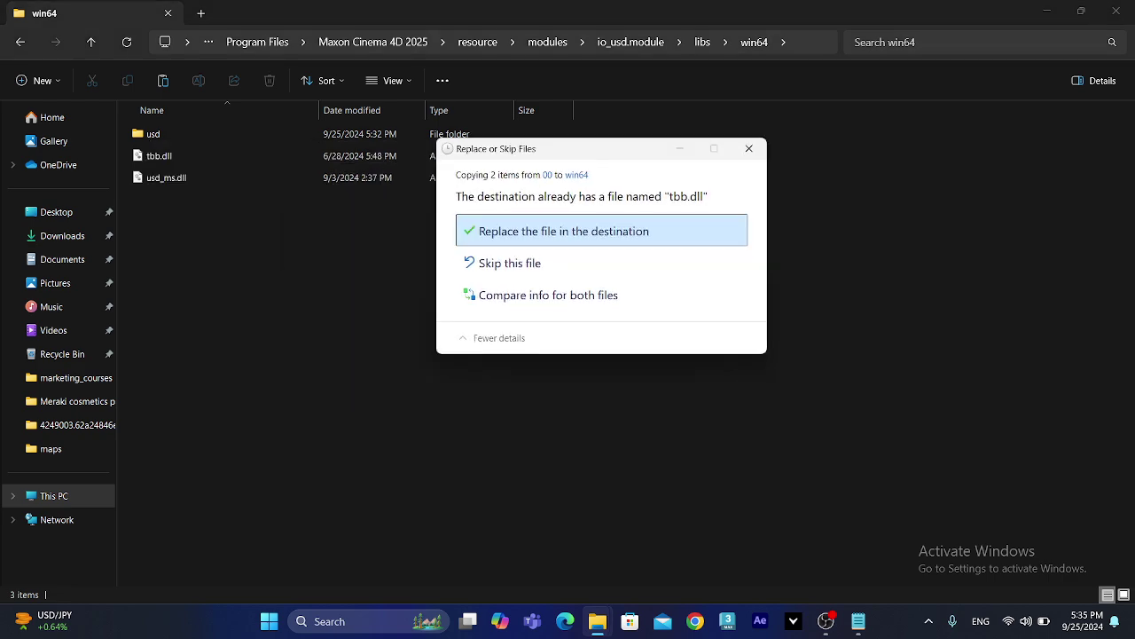
key(Return)
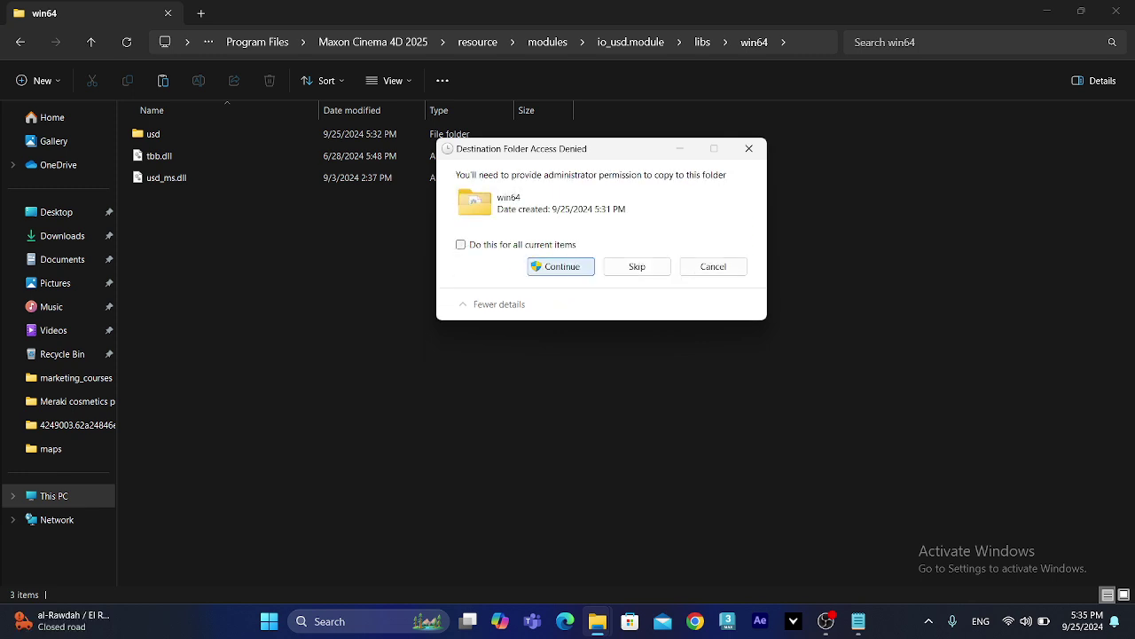
key(Return)
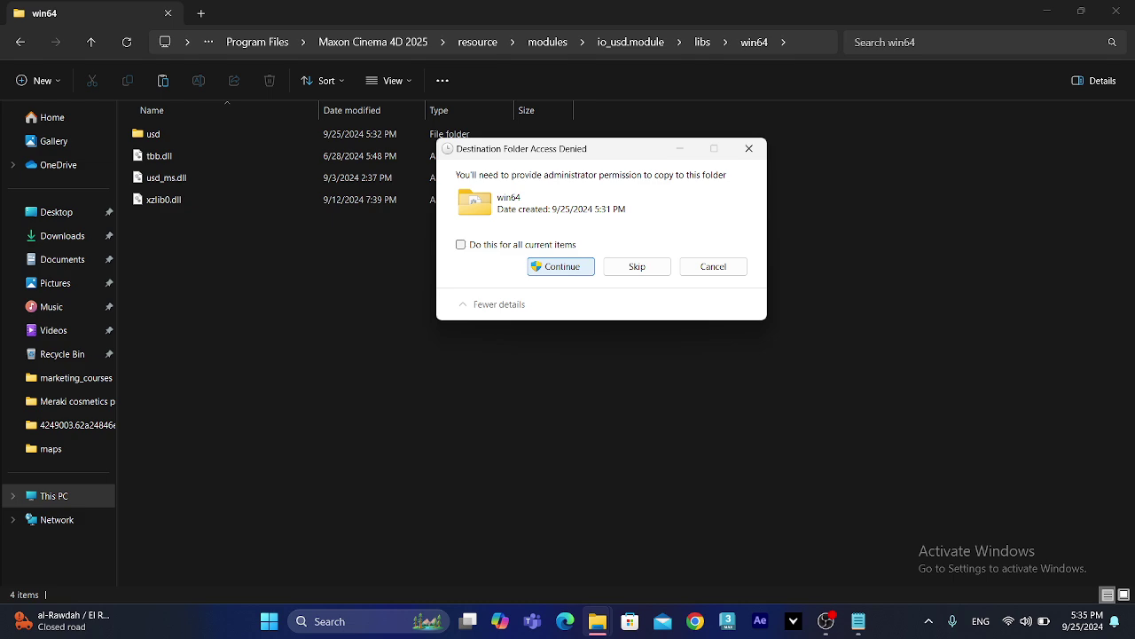
key(Return)
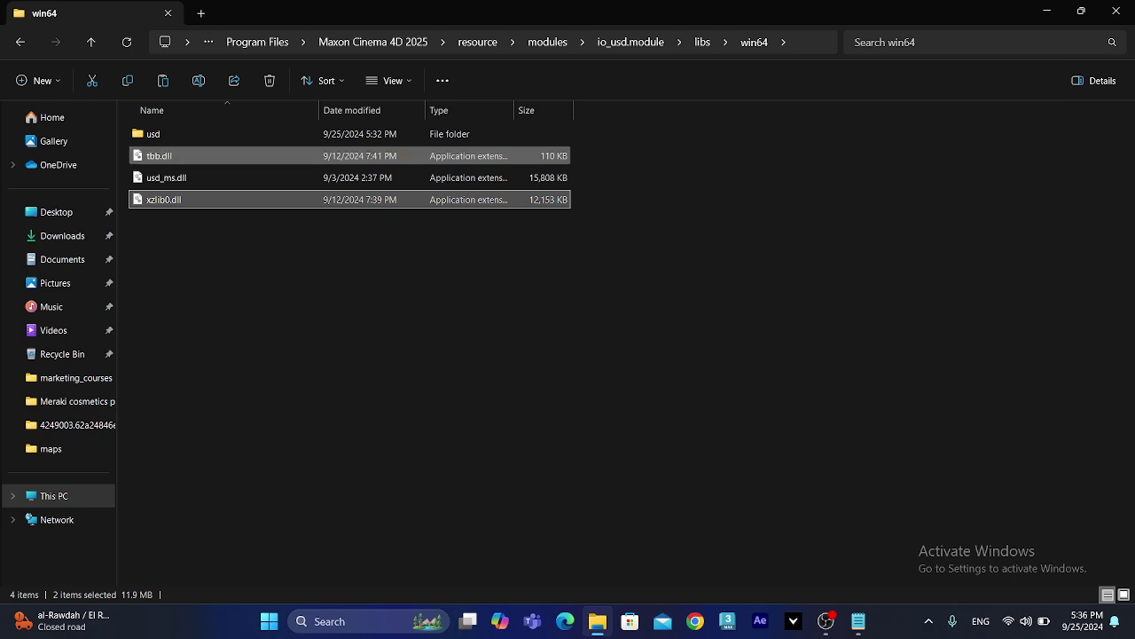
Close the folder and readme windows, and launch Cinema 4D from the desktop, dismissing its Quick Start window
click(1116, 11)
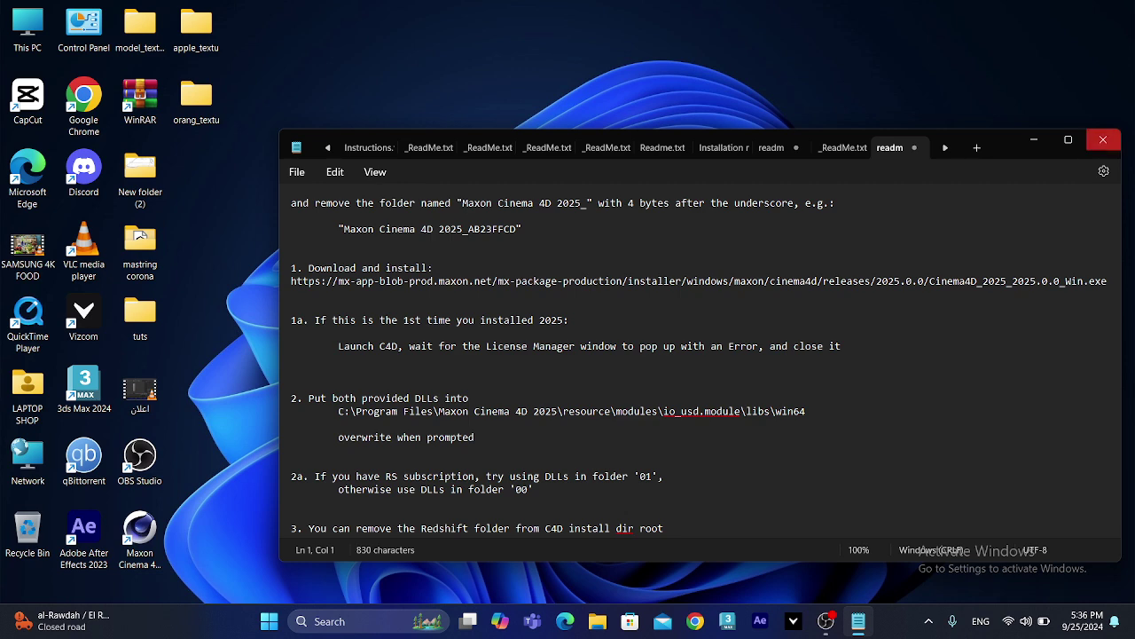
click(1103, 140)
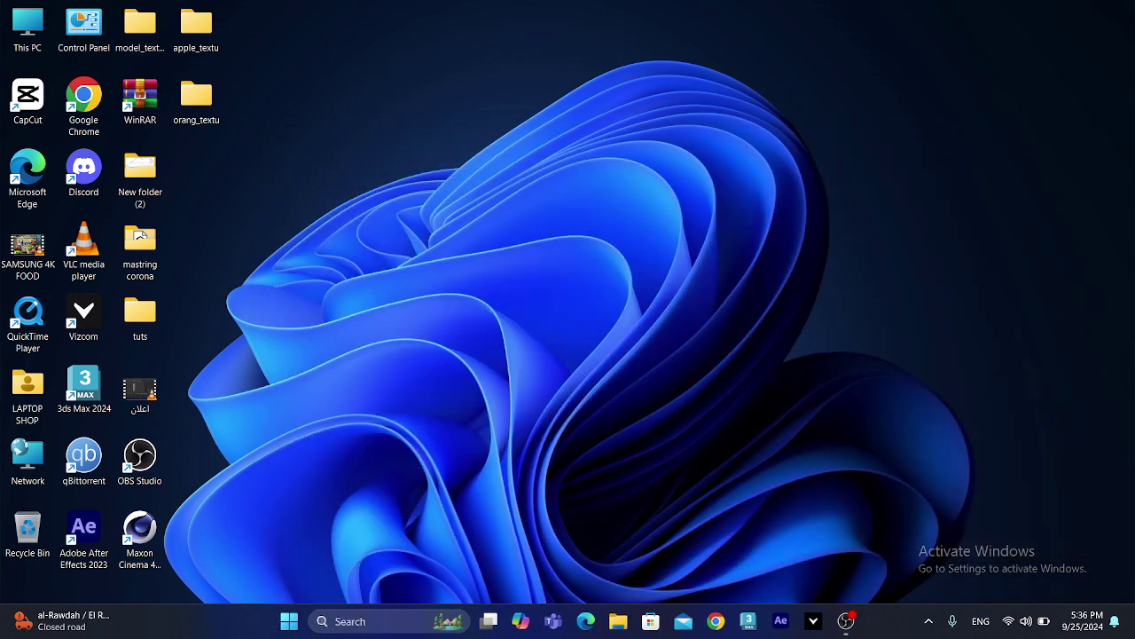
click(139, 532)
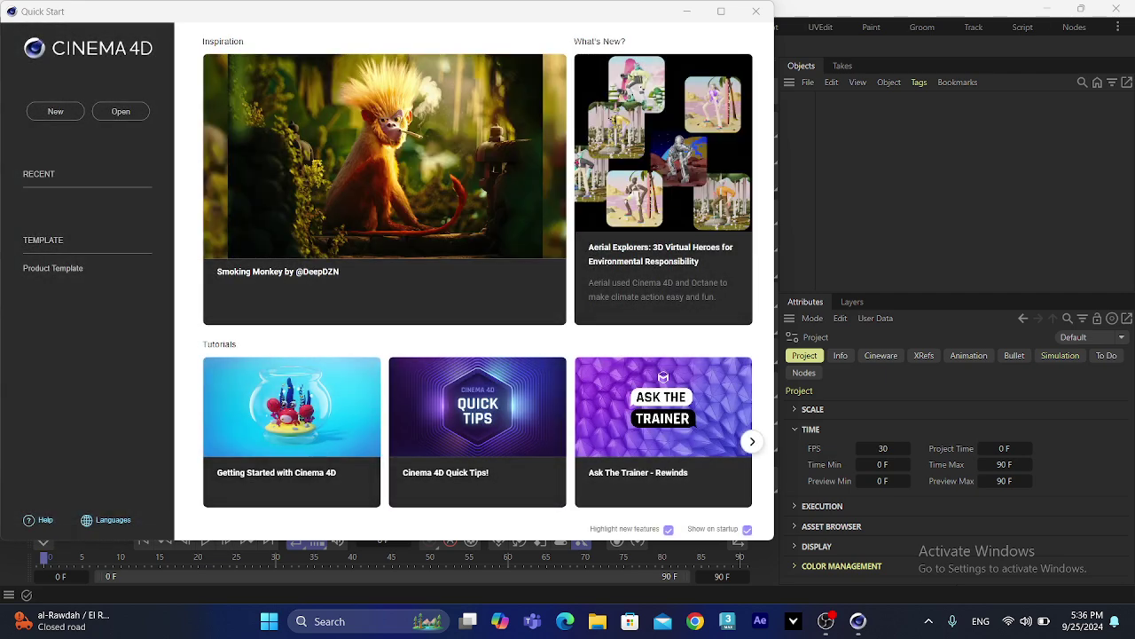
click(755, 11)
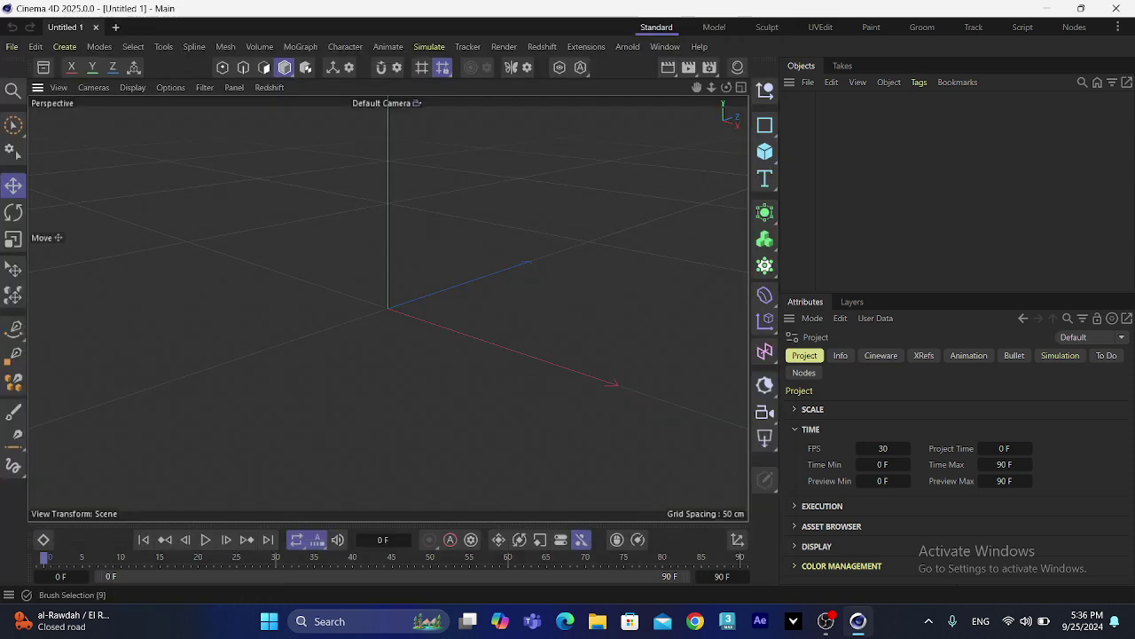